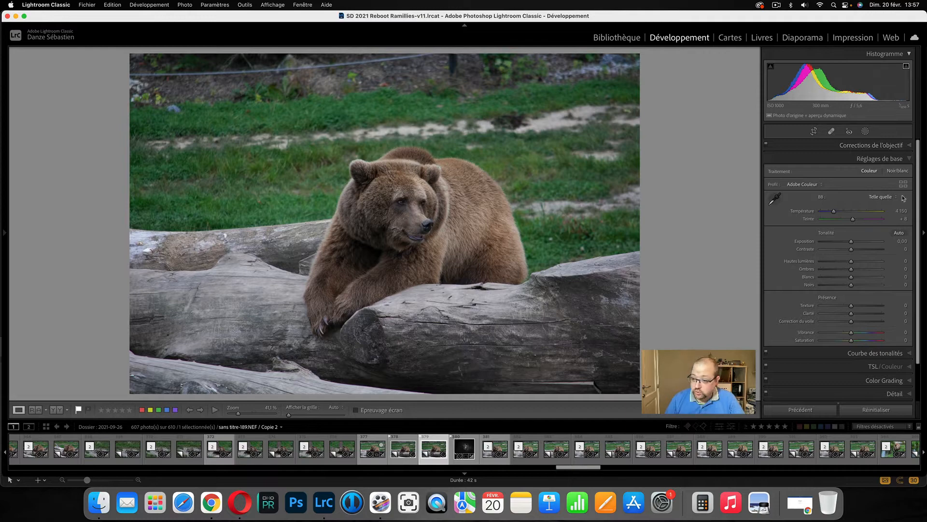
Convert the bear photo to black and white and crop it around the bear at the original aspect ratio
left_click(906, 172)
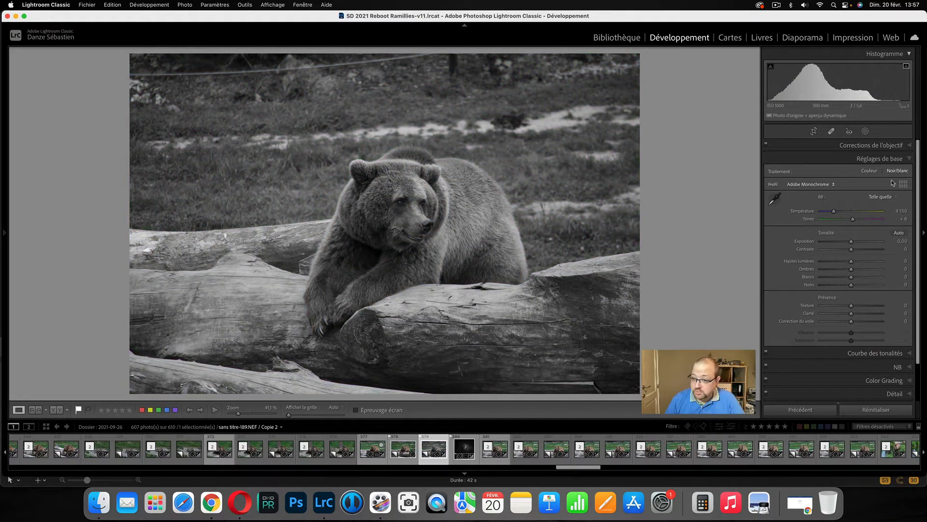
left_click(814, 132)
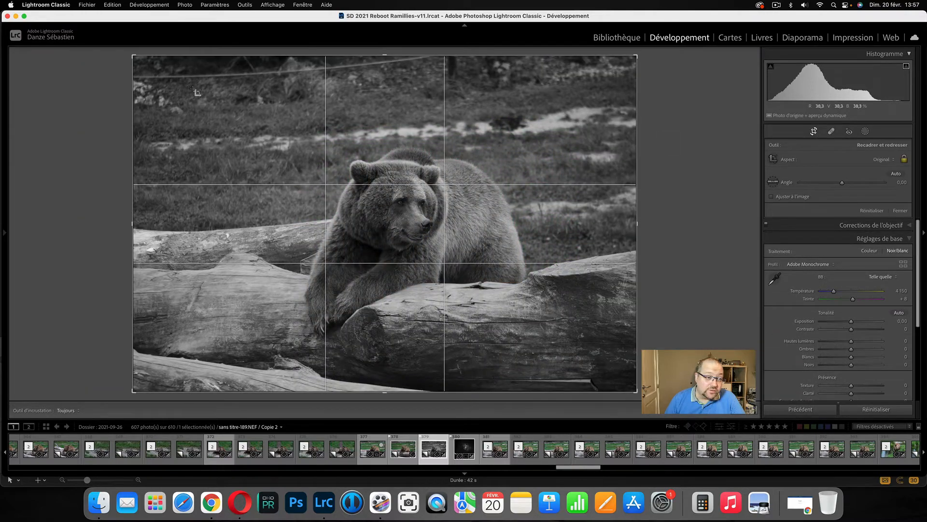
left_click_drag(132, 55, 306, 195)
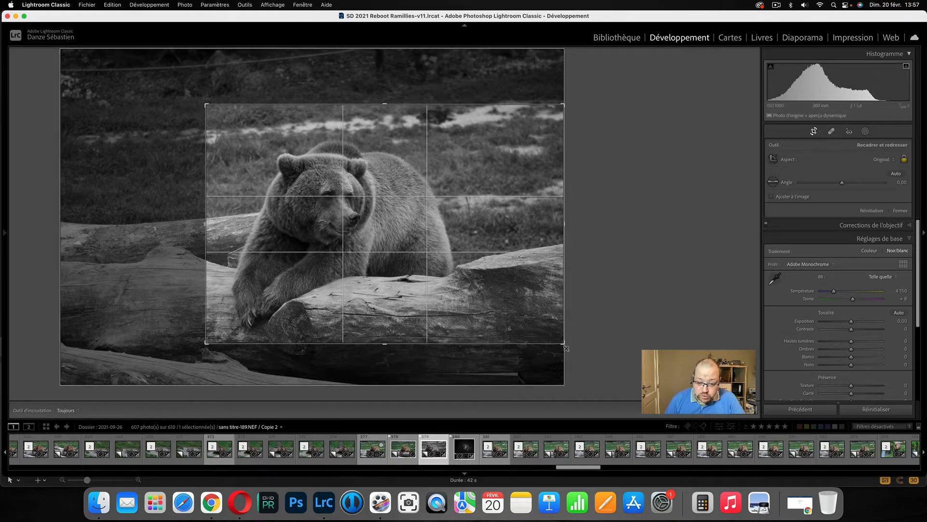
left_click_drag(563, 343, 533, 323)
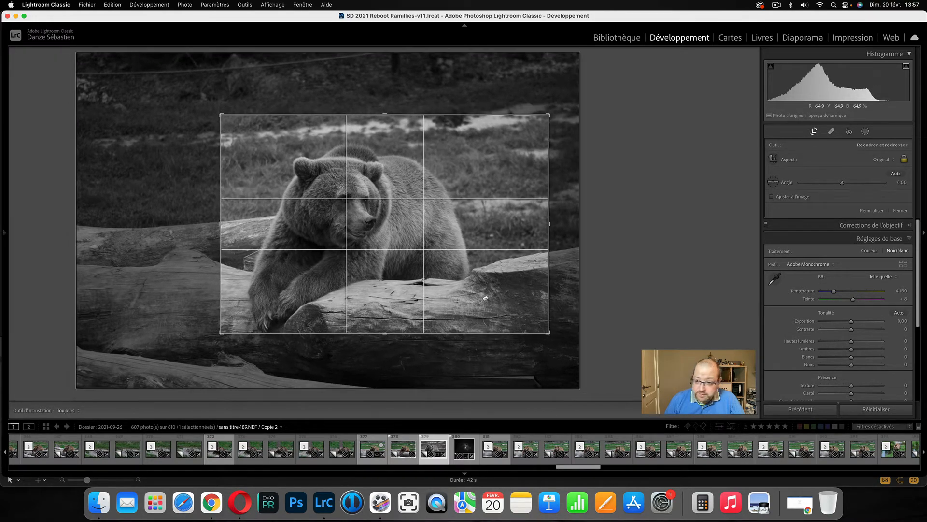
Change the crop aspect ratio to 1 x 1, fit the square around the bear and its paws, and apply the crop
left_click(881, 160)
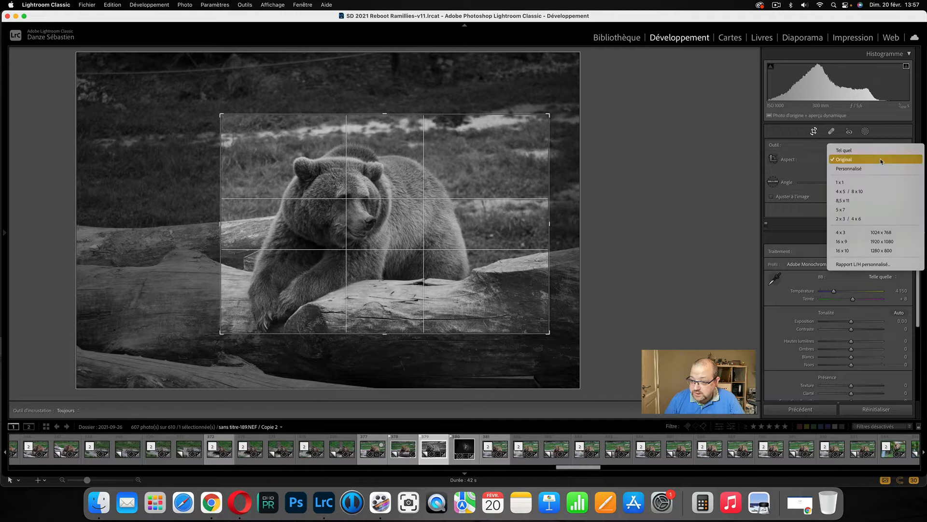
left_click(869, 183)
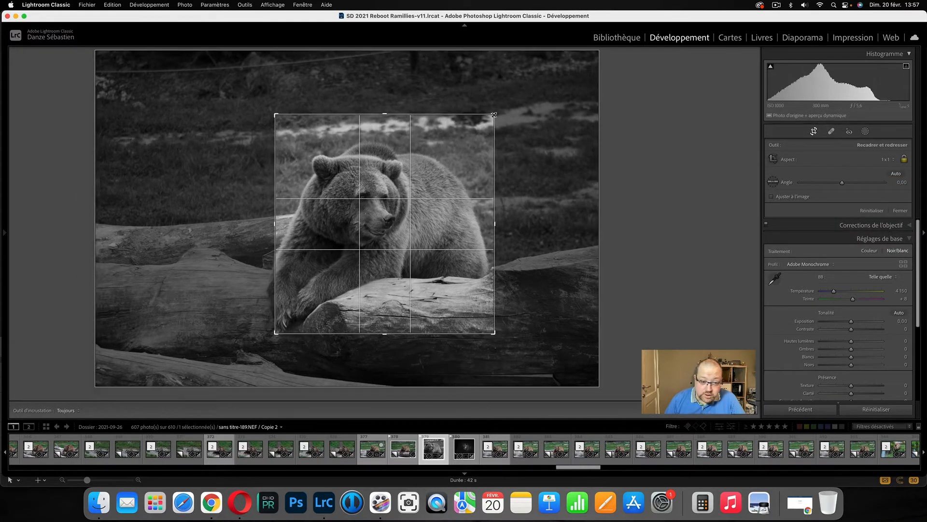
left_click_drag(494, 114, 514, 112)
mouse_move(448, 194)
left_mouse_down()
mouse_move(467, 191)
mouse_move(471, 179)
mouse_move(461, 181)
left_mouse_up()
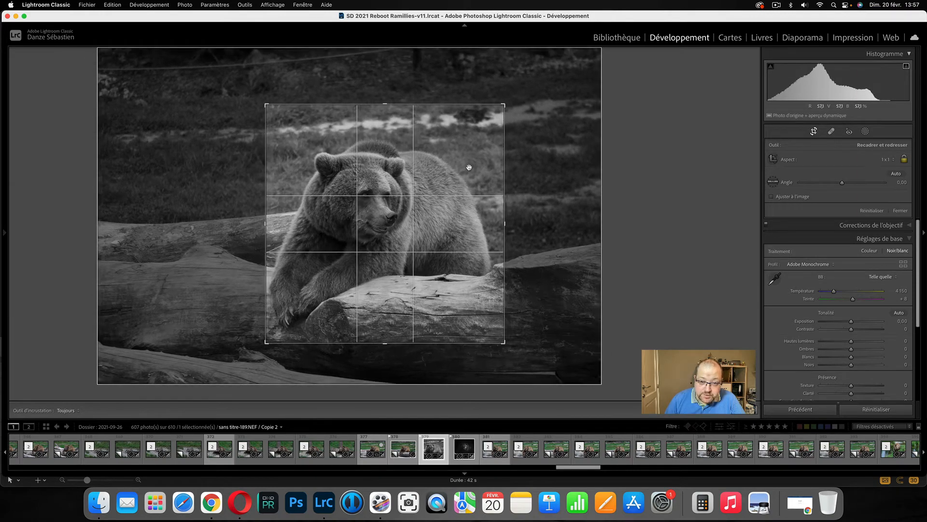
left_click_drag(501, 107, 509, 99)
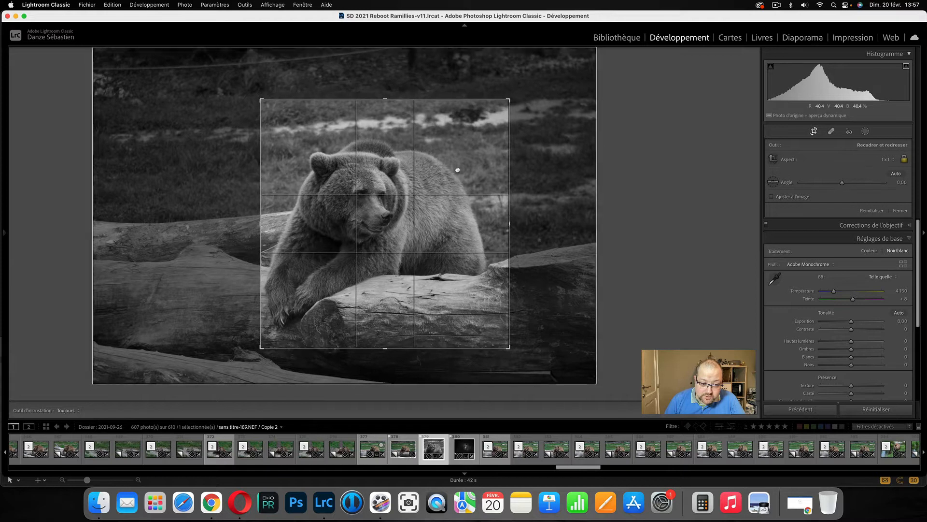
left_click_drag(457, 169, 460, 161)
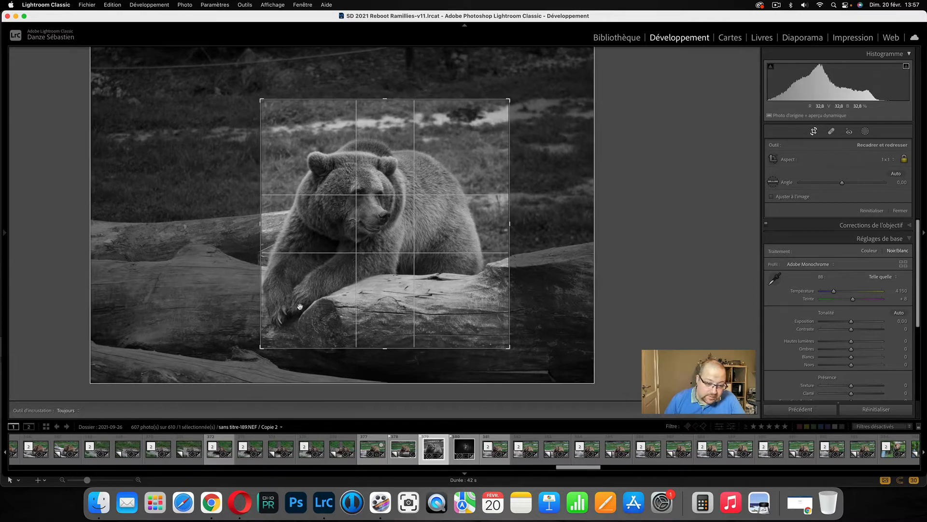
left_click_drag(262, 347, 258, 352)
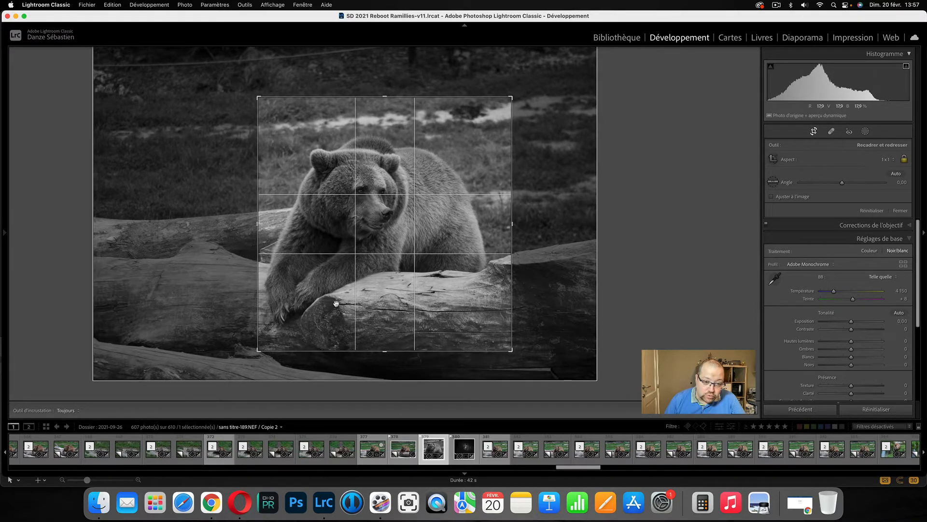
left_click_drag(333, 310, 338, 309)
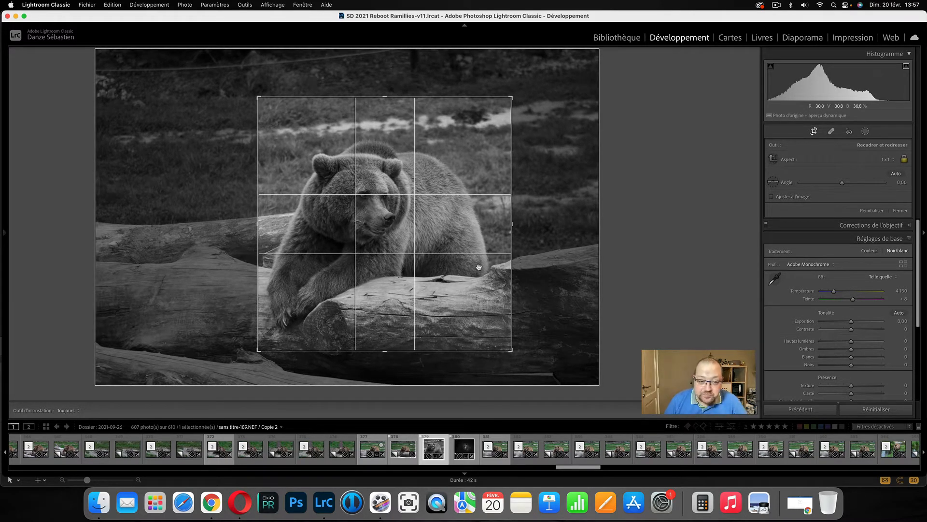
key("Return")
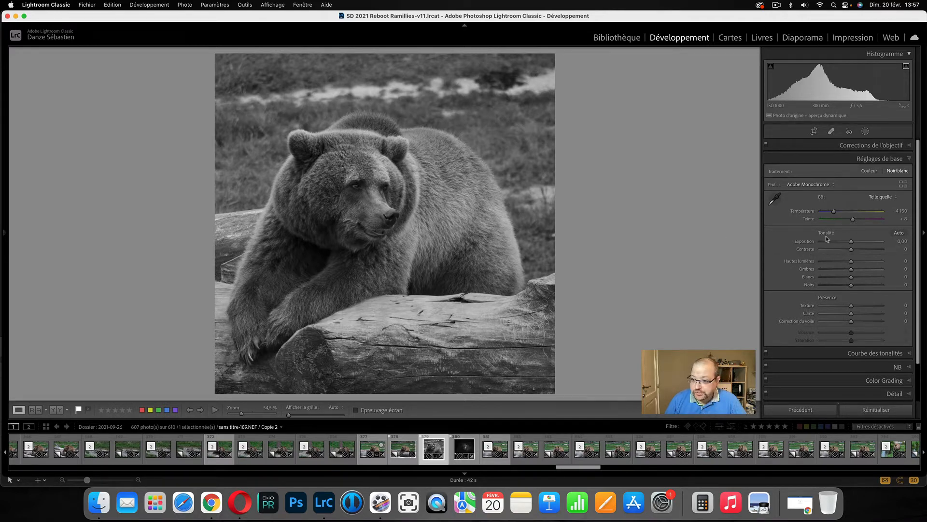
Add a radial gradient mask over the bear's head, make the ellipse taller and centre it on the face
left_click(865, 131)
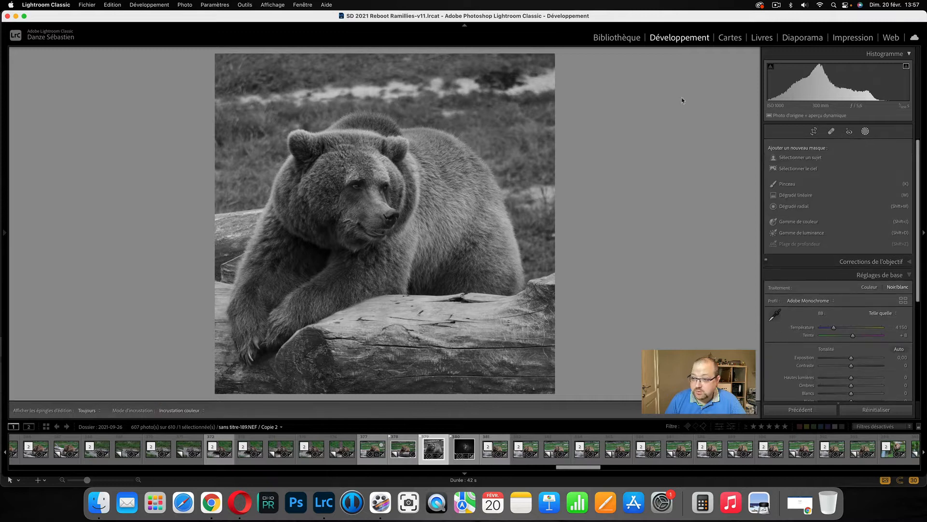
left_click(791, 207)
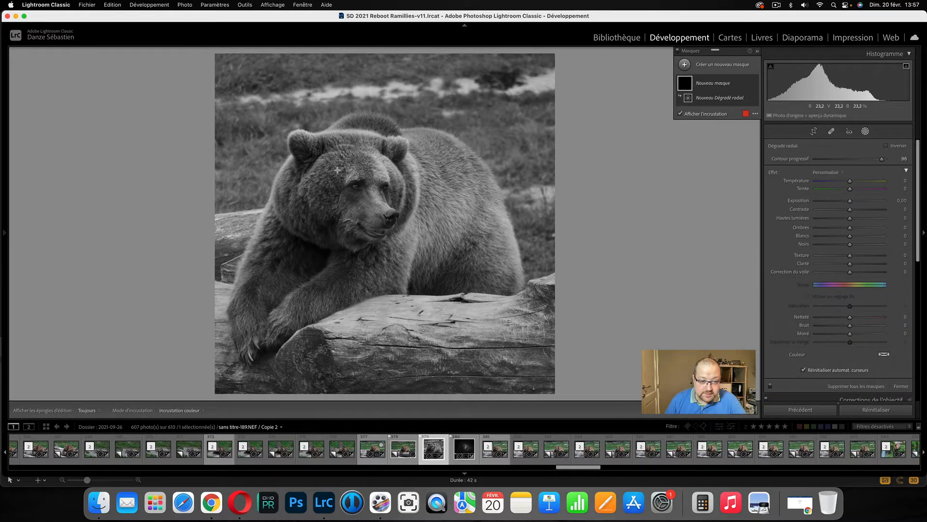
left_click_drag(319, 155, 356, 181)
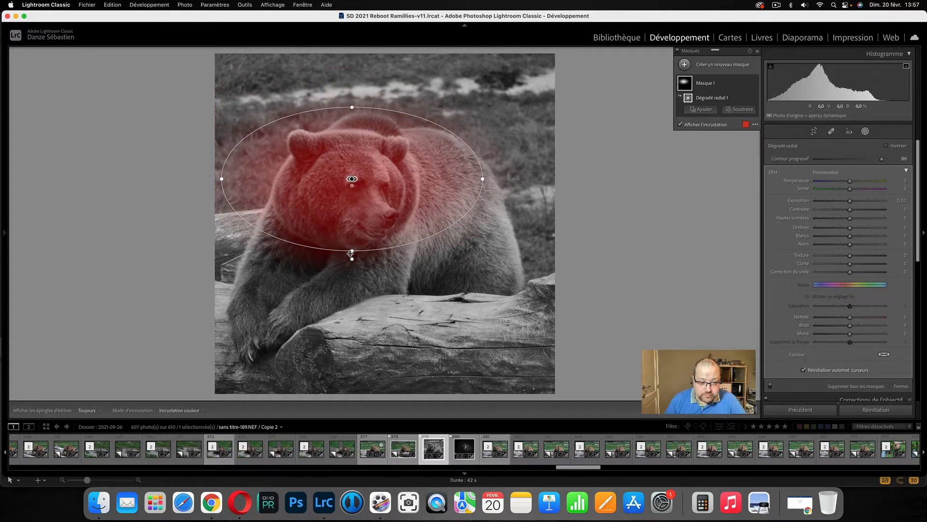
left_click_drag(350, 253, 365, 271)
left_click_drag(352, 179, 362, 187)
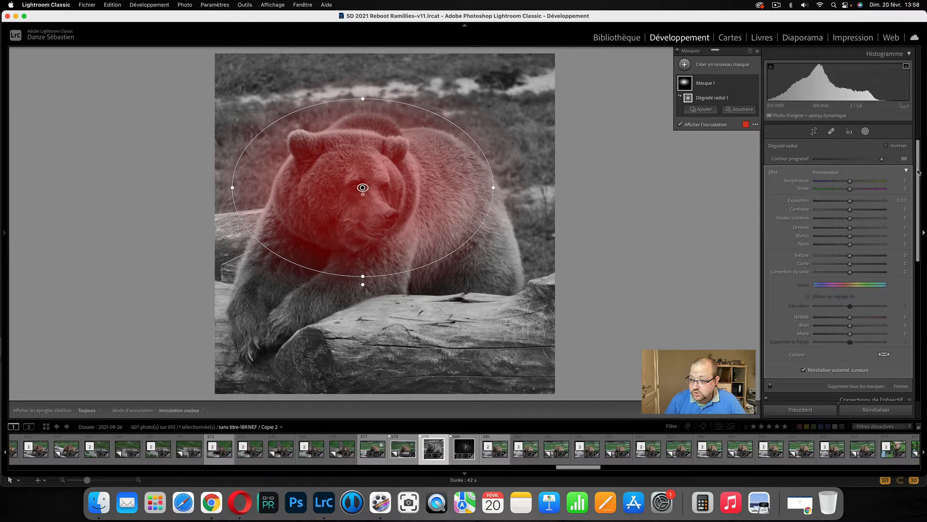
Invert the radial mask, set its exposure to -4.00, and make the ellipse slightly taller and centred on the bear's face
left_click(886, 146)
left_click_drag(851, 203, 805, 203)
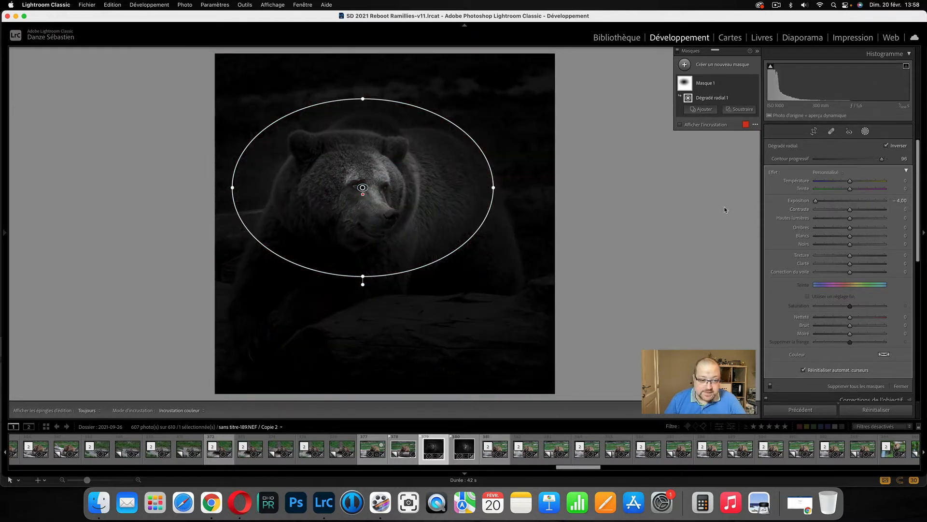
left_click_drag(363, 190, 363, 192)
left_click_drag(362, 103, 365, 96)
left_click_drag(363, 190, 365, 193)
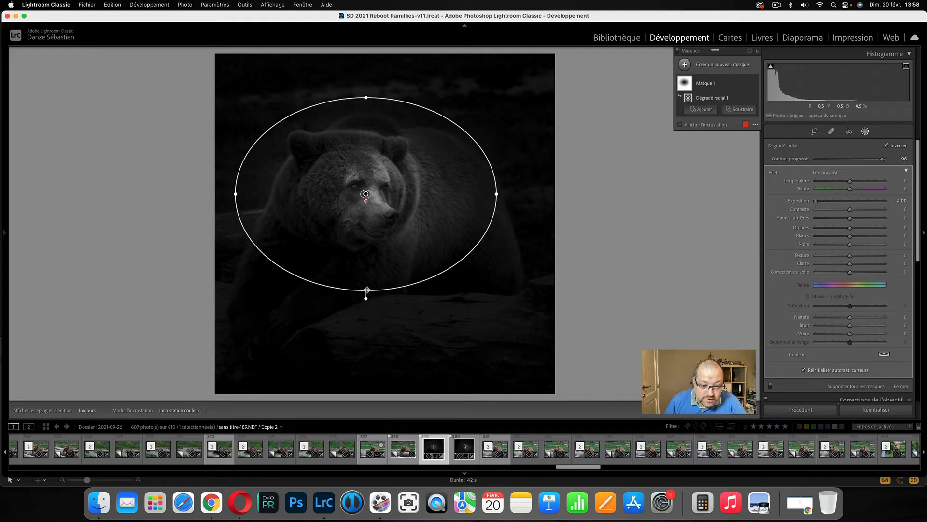
left_click_drag(367, 290, 366, 295)
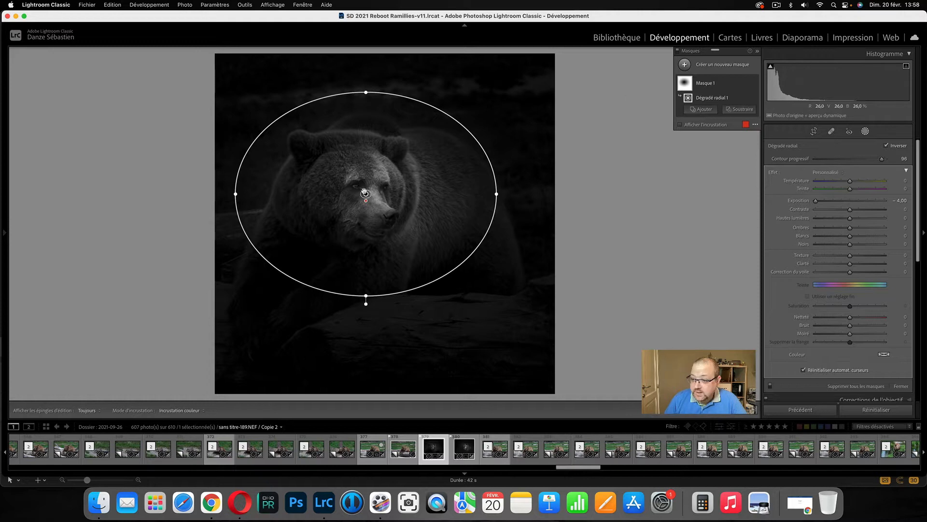
left_click(866, 131)
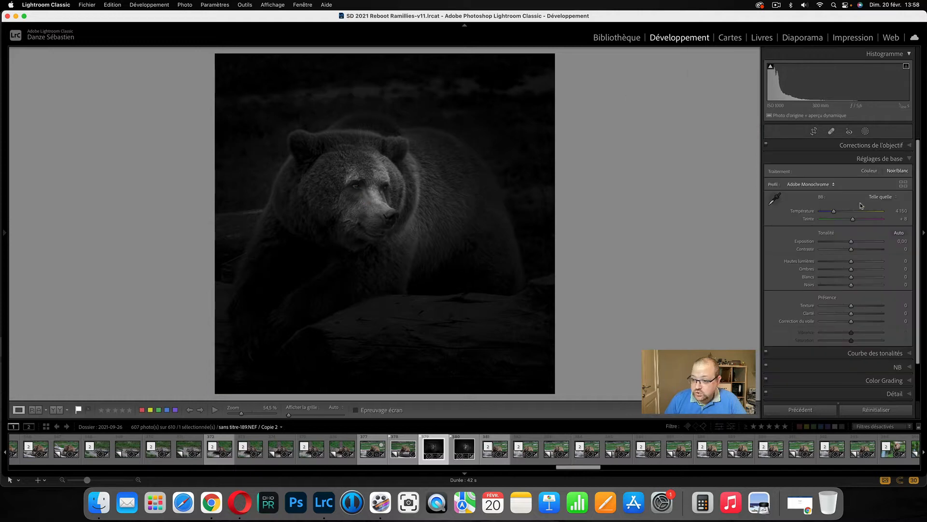
Add a second, smaller radial gradient mask centred on the bear's face with exposure 0.76
left_click(866, 131)
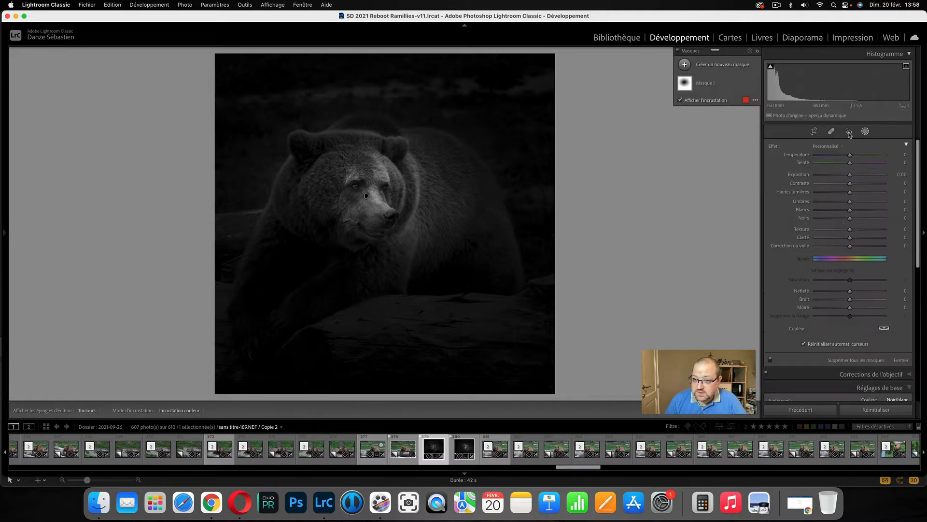
left_click(686, 66)
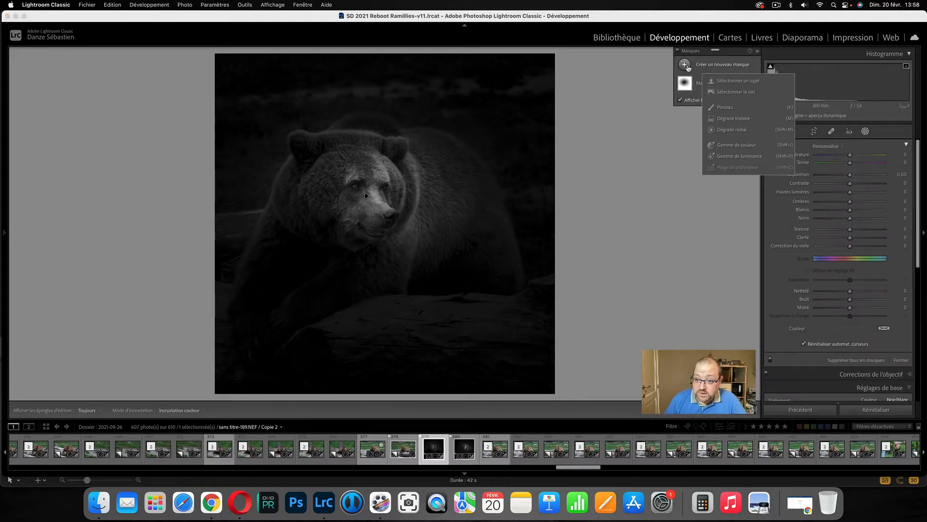
left_click(732, 130)
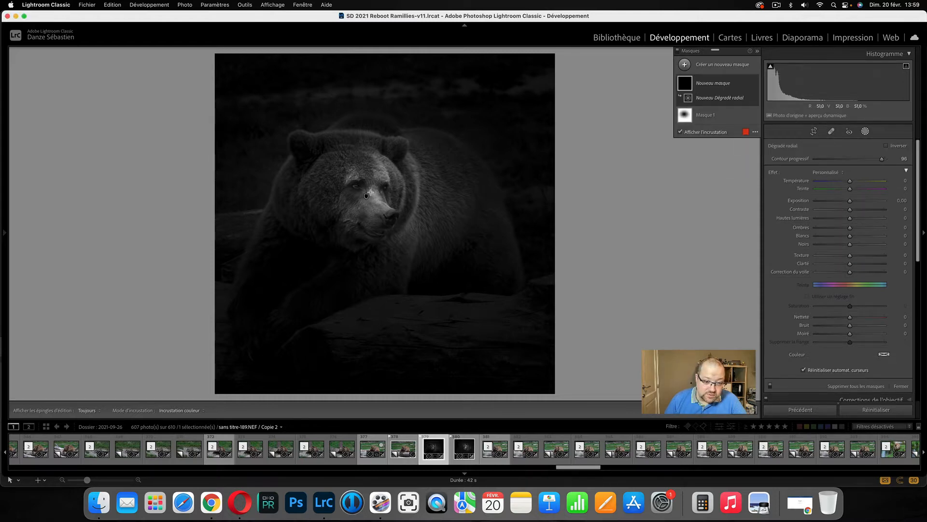
left_click_drag(370, 192, 436, 254)
left_click_drag(368, 193, 365, 193)
left_click_drag(850, 204, 856, 204)
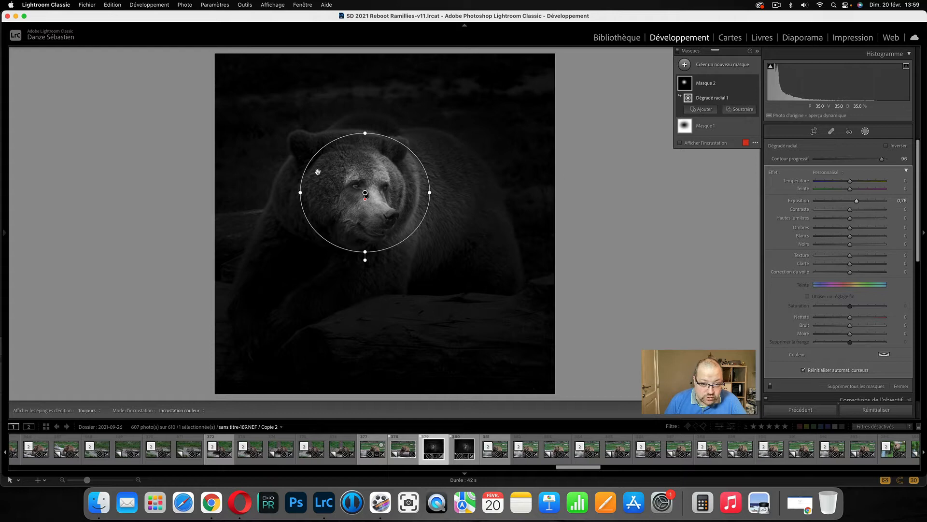
left_click_drag(364, 191, 365, 194)
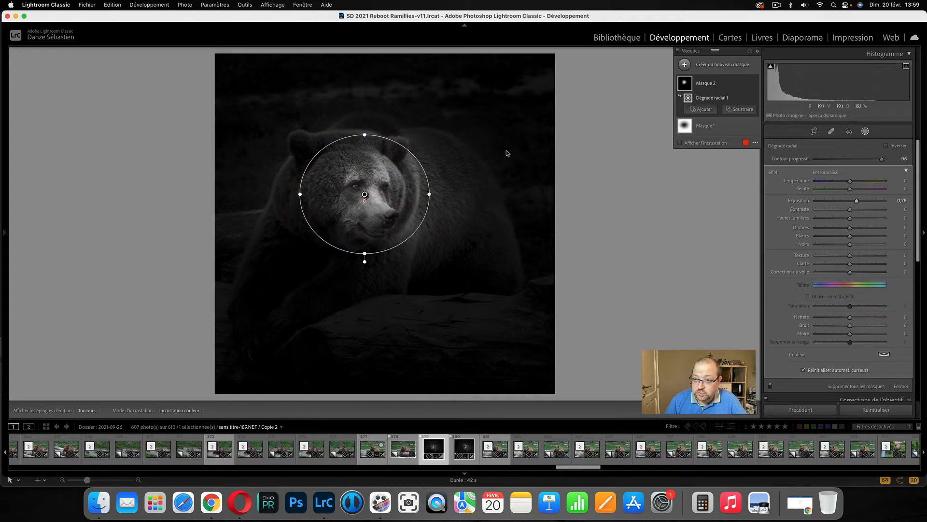
Add a brush mask with exposure -2.13 and brush size 11, and paint it over the background above the bear
left_click(683, 66)
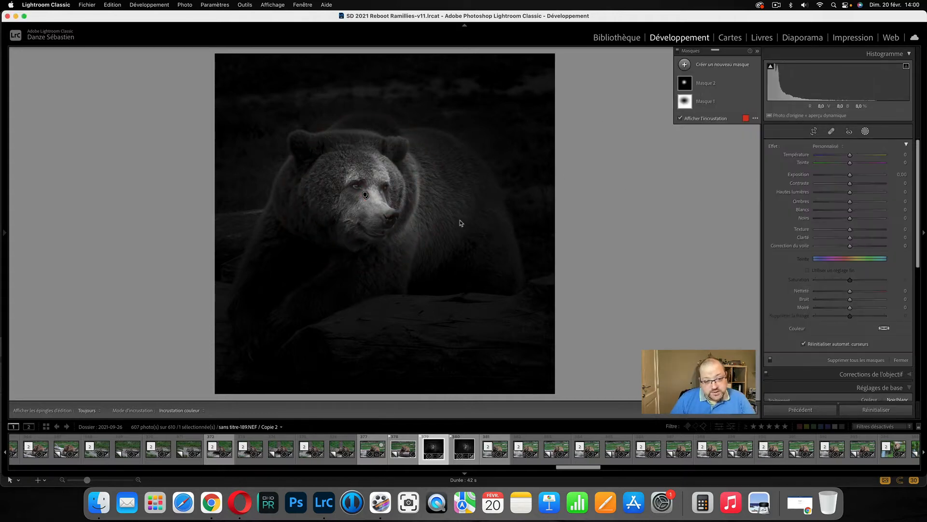
mouse_move(366, 196)
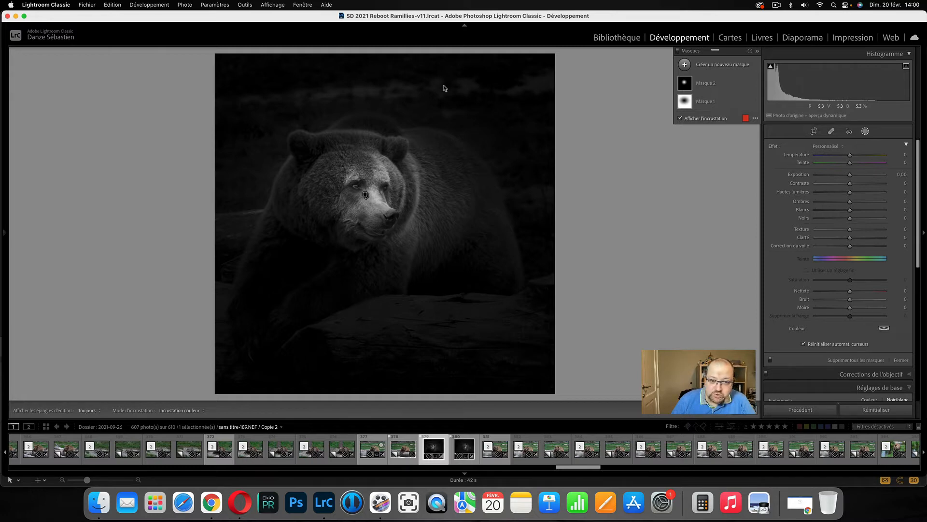
left_click(697, 66)
left_click(733, 108)
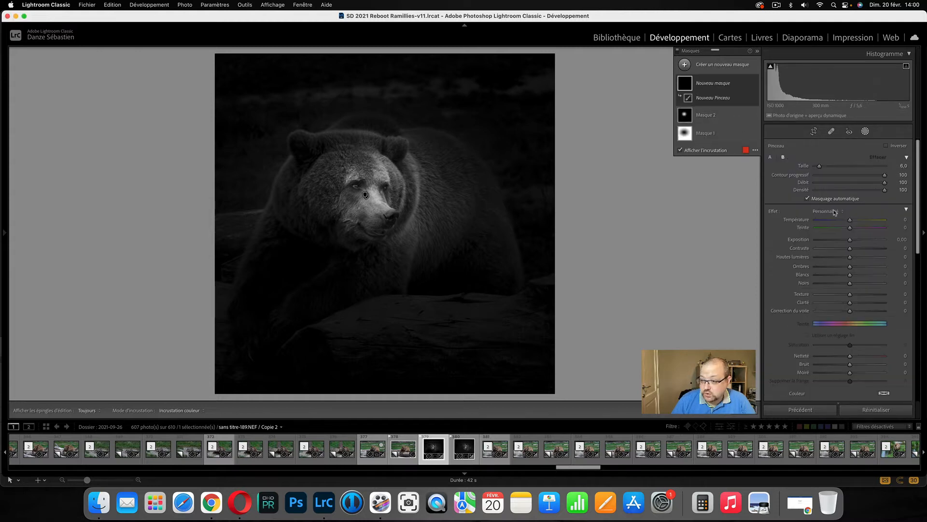
left_click_drag(831, 242, 831, 242)
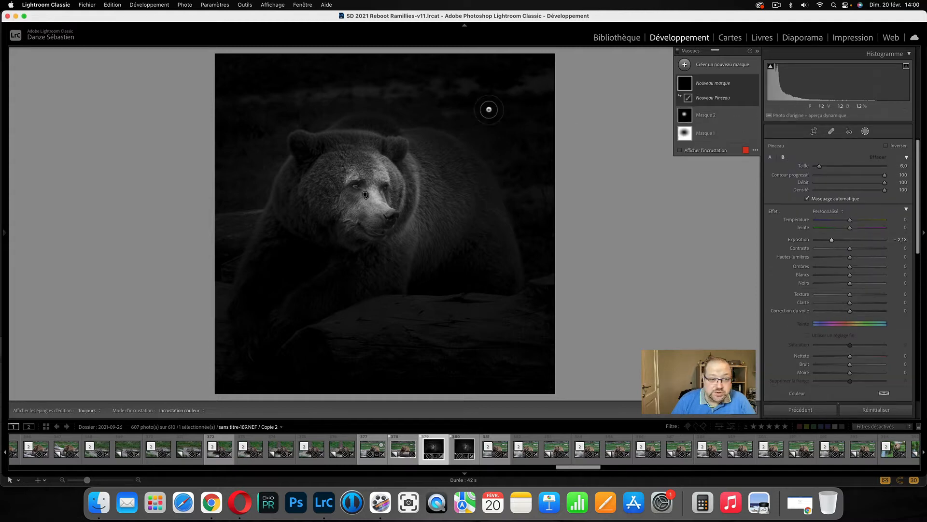
scroll(312, 90, "up", 1)
scroll(312, 91, "up", 4)
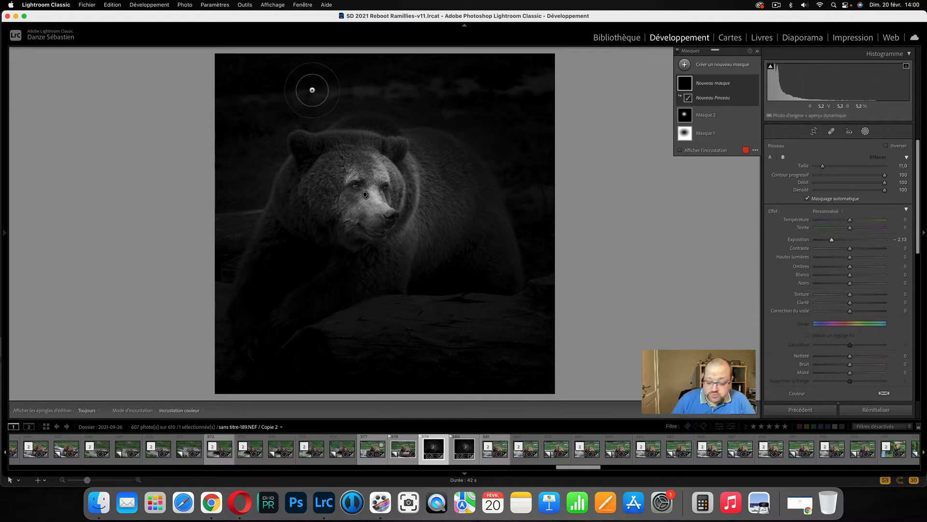
scroll(312, 90, "down", 1)
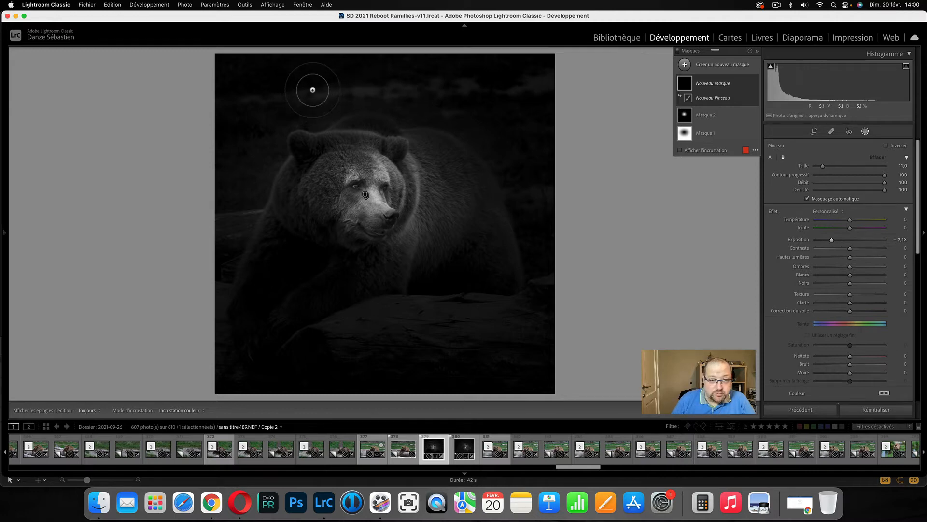
key("h")
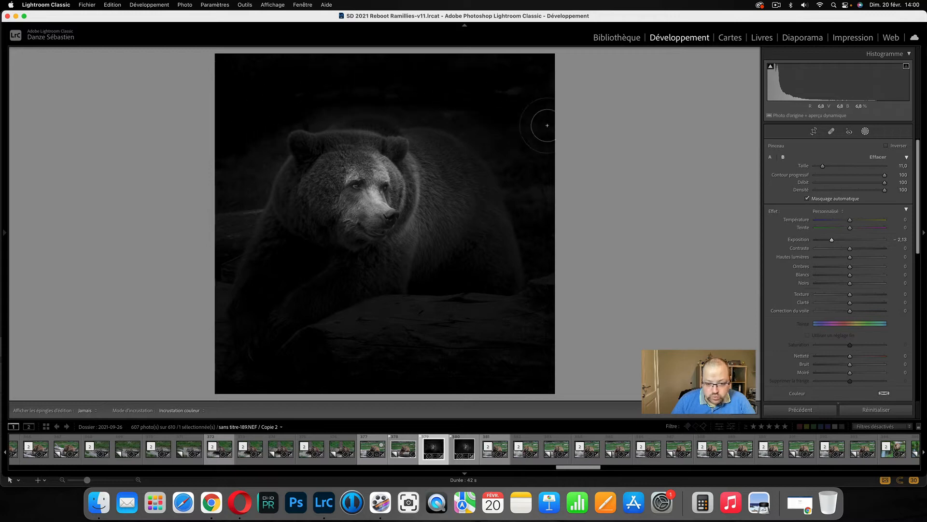
key("h")
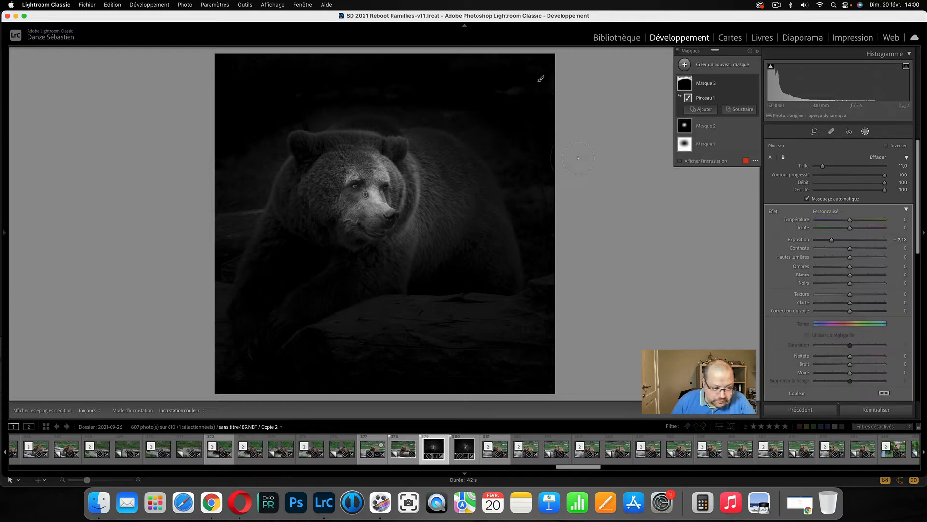
Add a linear gradient mask sloping across the photo's lower-right corner, shift it slightly toward the corner and set its exposure to -1.32
left_click(685, 64)
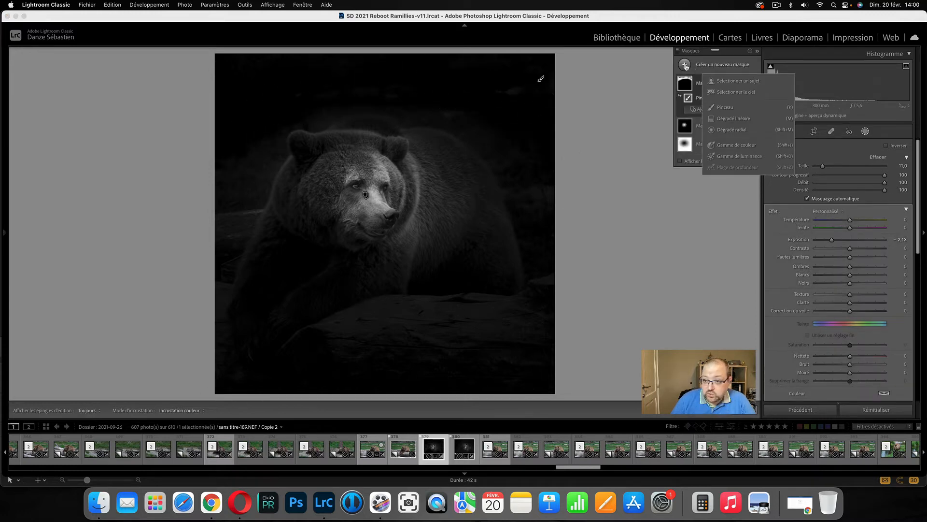
left_click(727, 119)
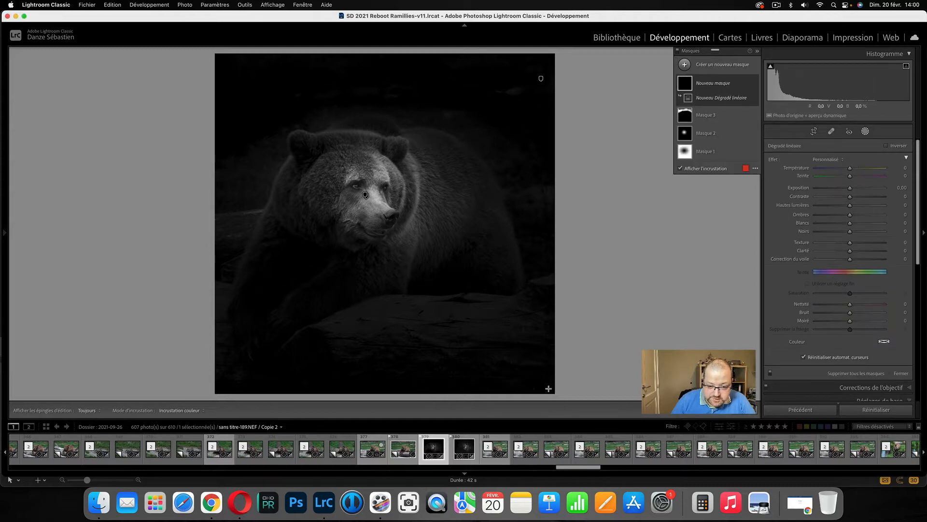
left_click_drag(549, 388, 456, 215)
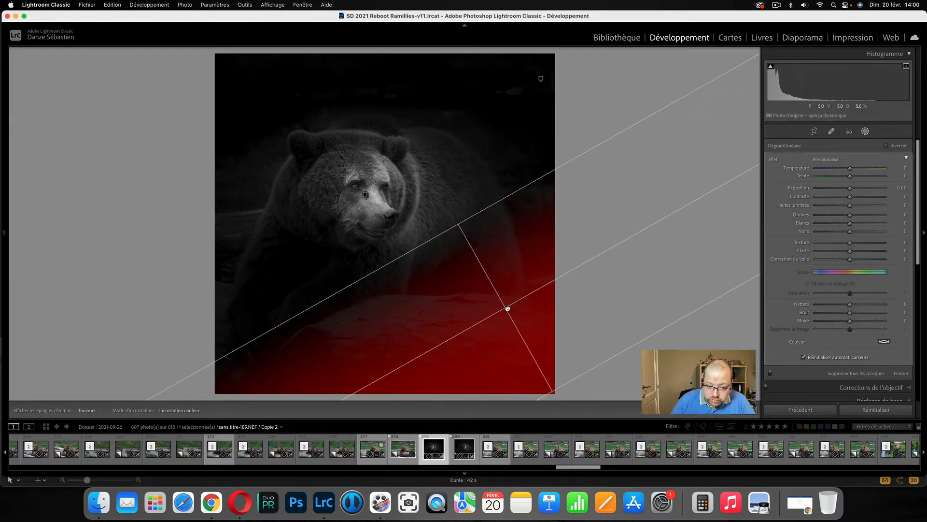
left_click_drag(506, 307, 515, 333)
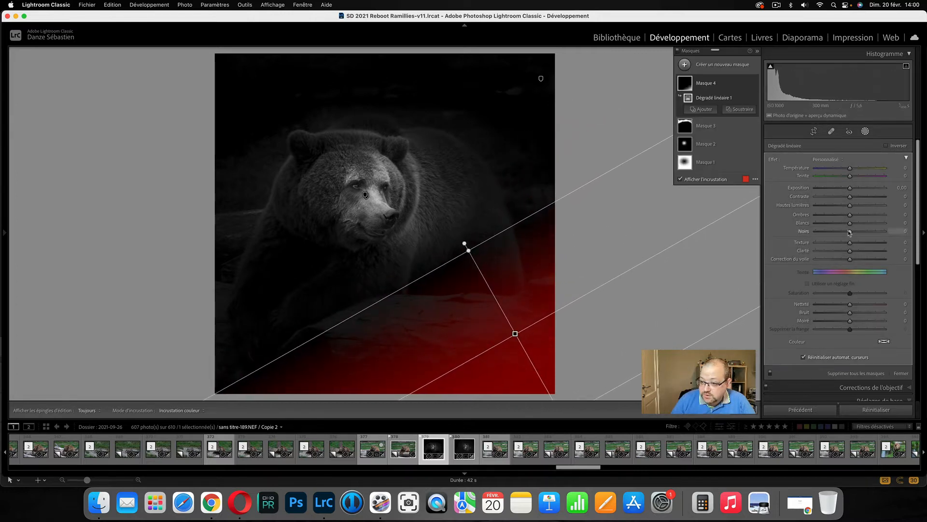
left_click(906, 192)
key("shift+Down")
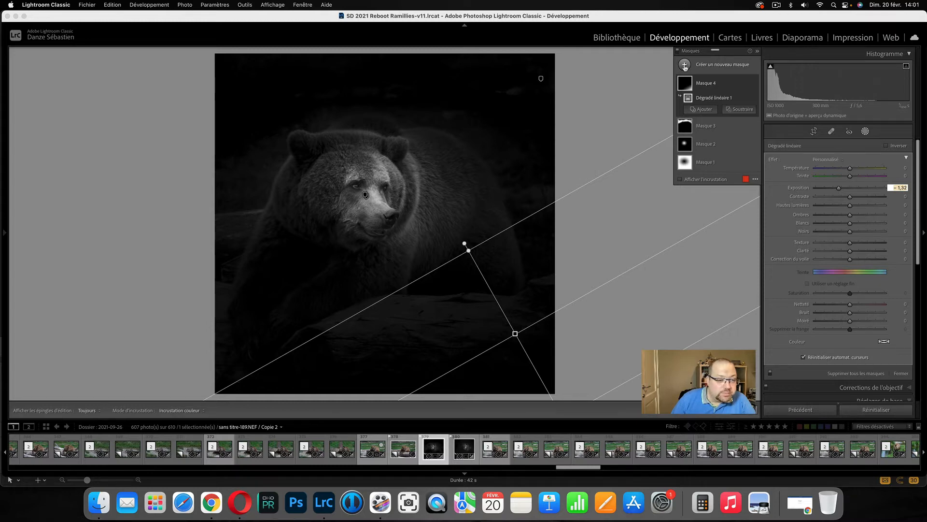
key("Return")
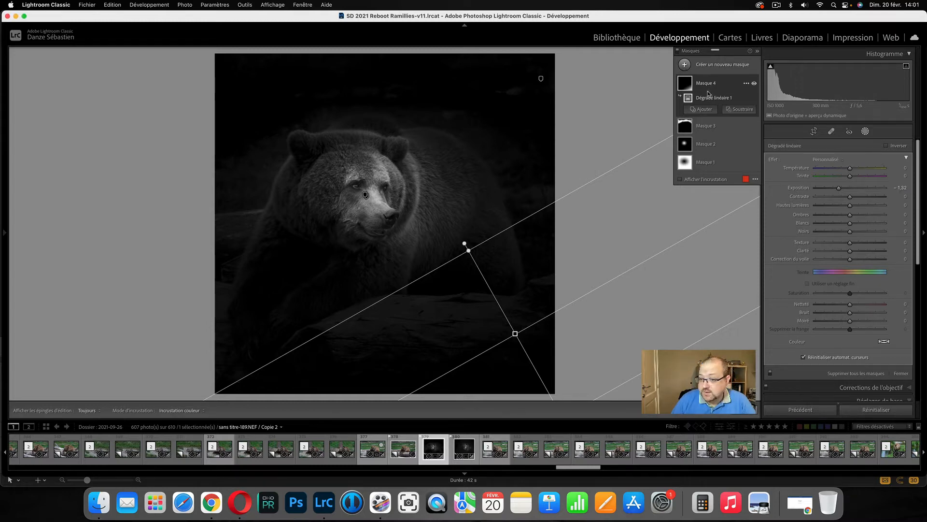
Add a linear gradient mask along the photo's left edge, fading toward the bear, with exposure -2.31
left_click(687, 64)
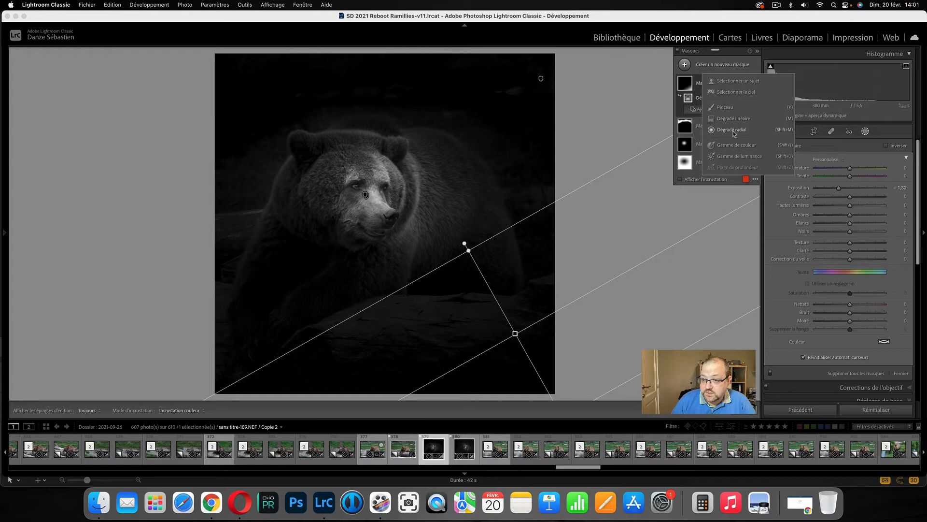
left_click(729, 121)
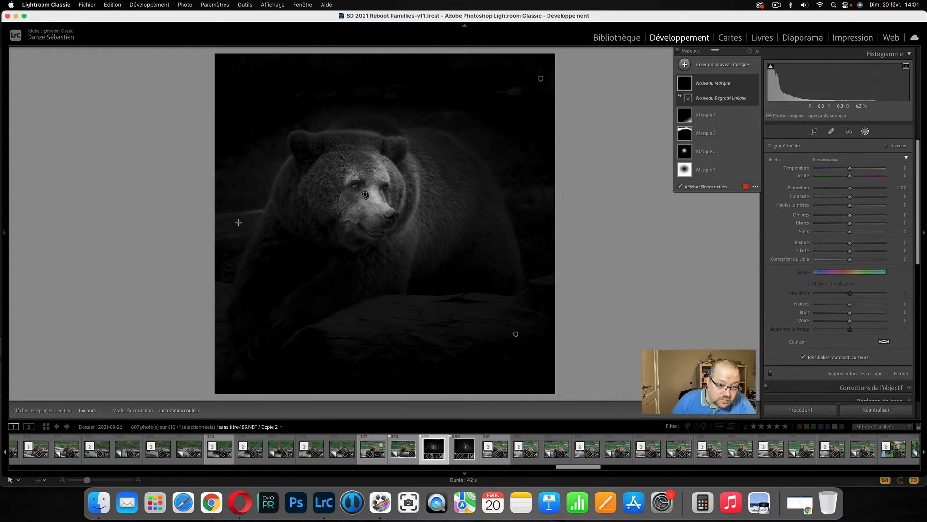
left_click_drag(211, 222, 152, 222)
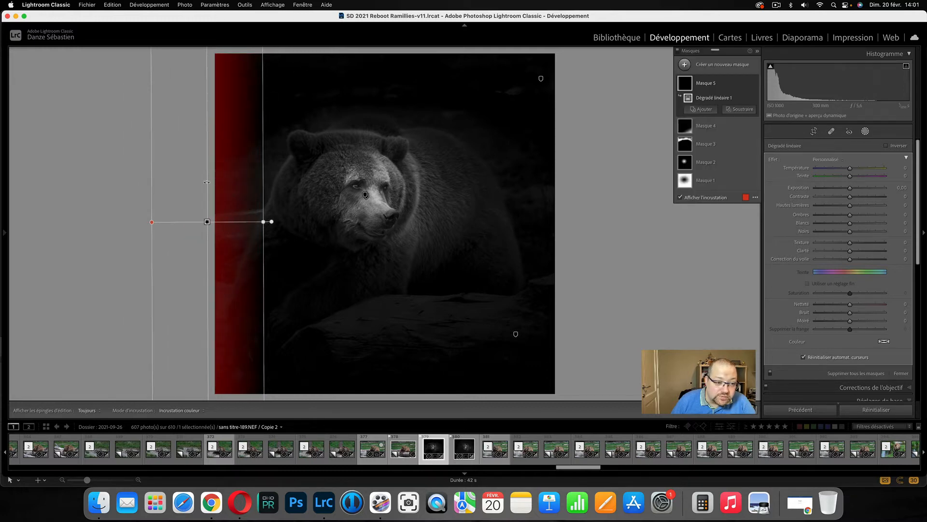
left_click_drag(207, 222, 209, 221)
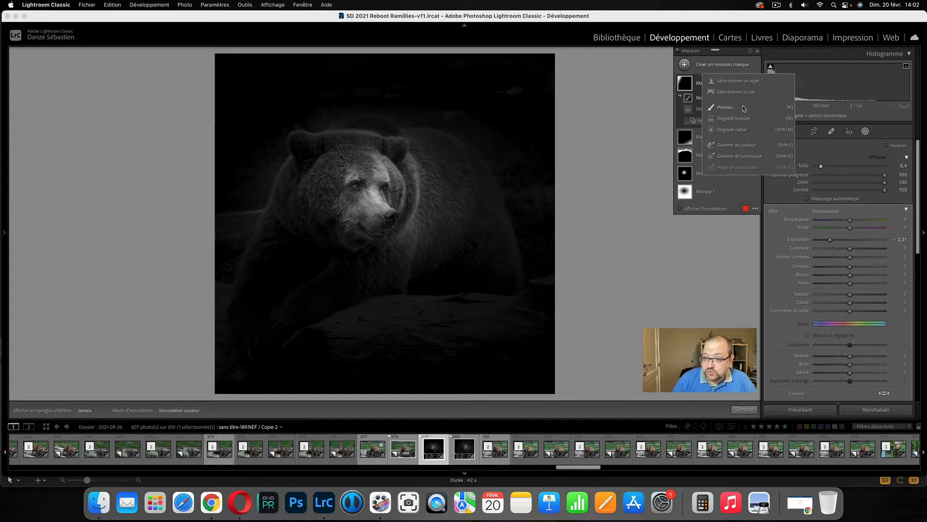
Add a brush mask over the bright background patch left of the bear and set its exposure to -2.07
left_click(726, 107)
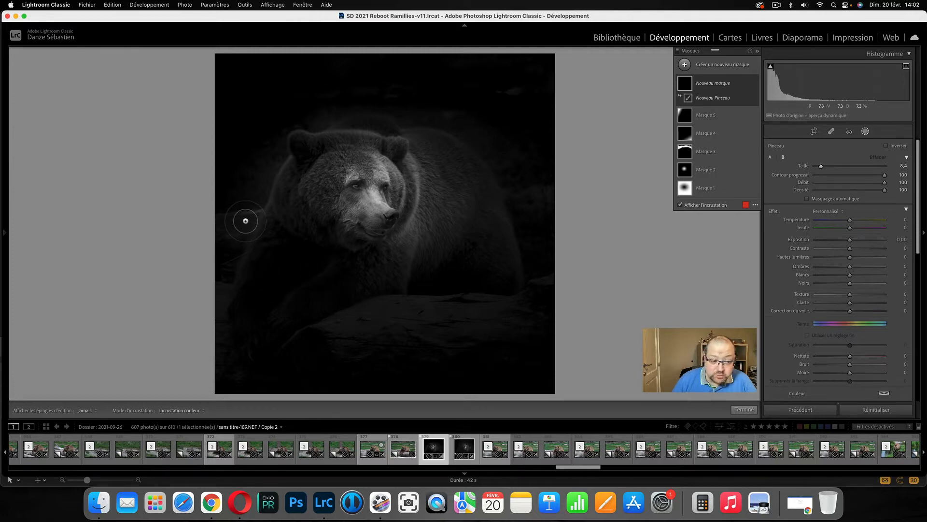
mouse_move(227, 224)
left_mouse_down()
mouse_move(248, 201)
mouse_move(214, 245)
mouse_move(218, 266)
left_mouse_up()
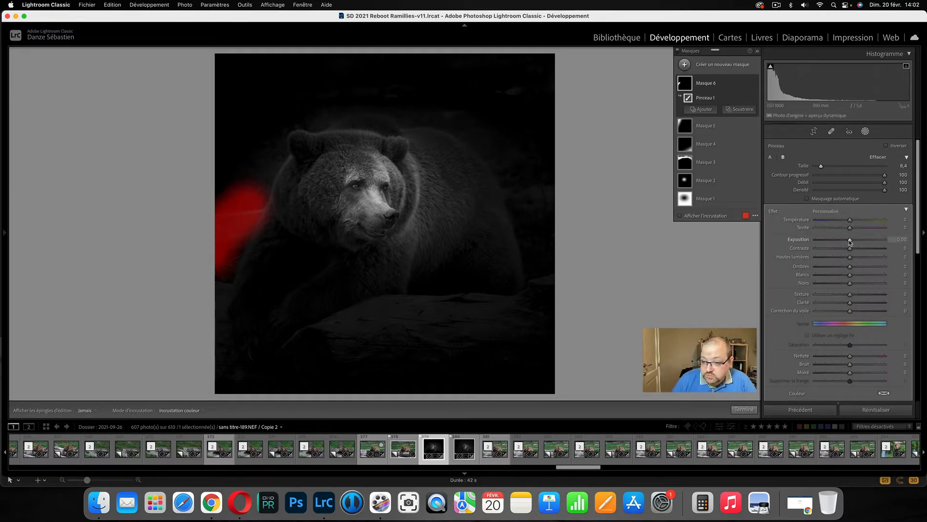
left_click_drag(850, 241, 842, 241)
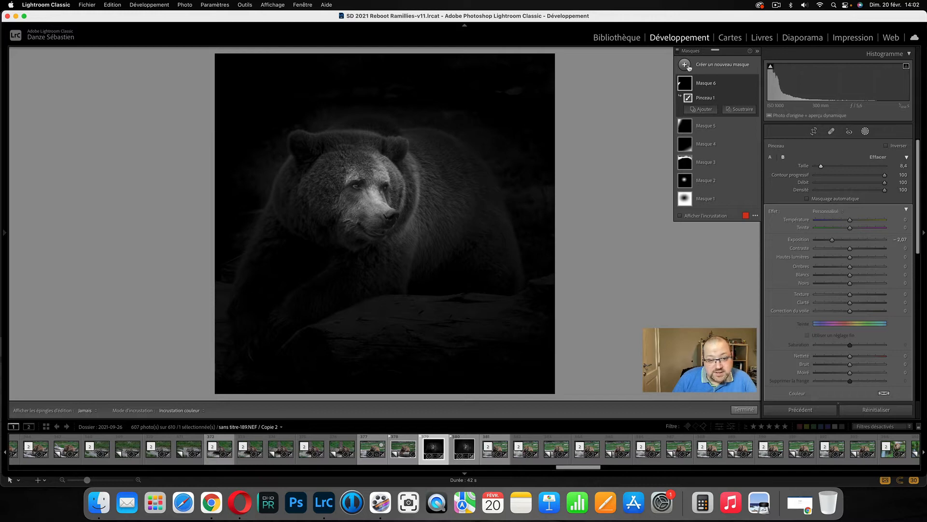
Create another brush mask with brush size 6.1 and exposure -0.66
left_click(708, 67)
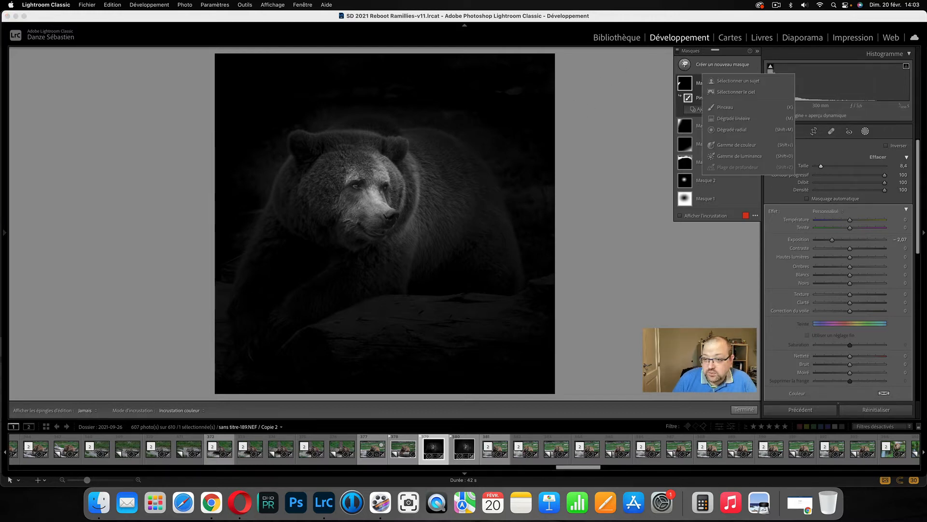
left_click(685, 64)
left_click(685, 65)
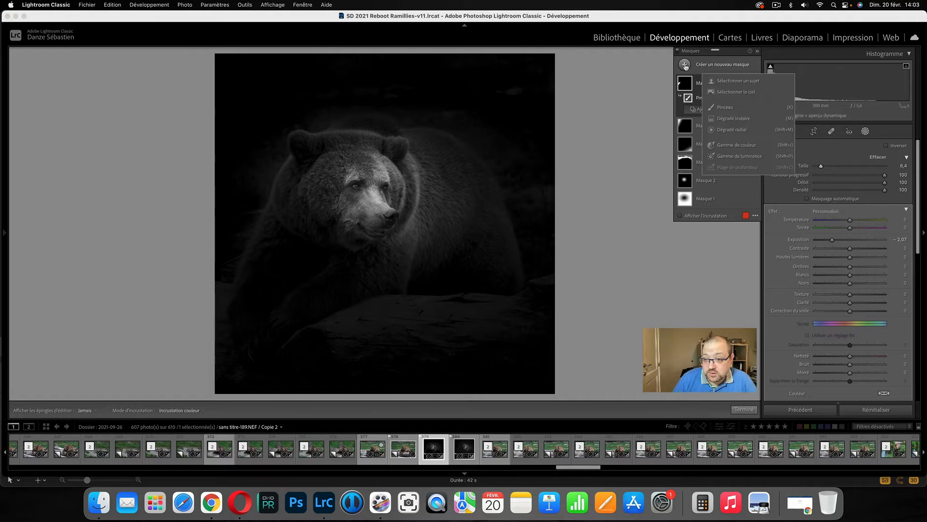
left_click(724, 107)
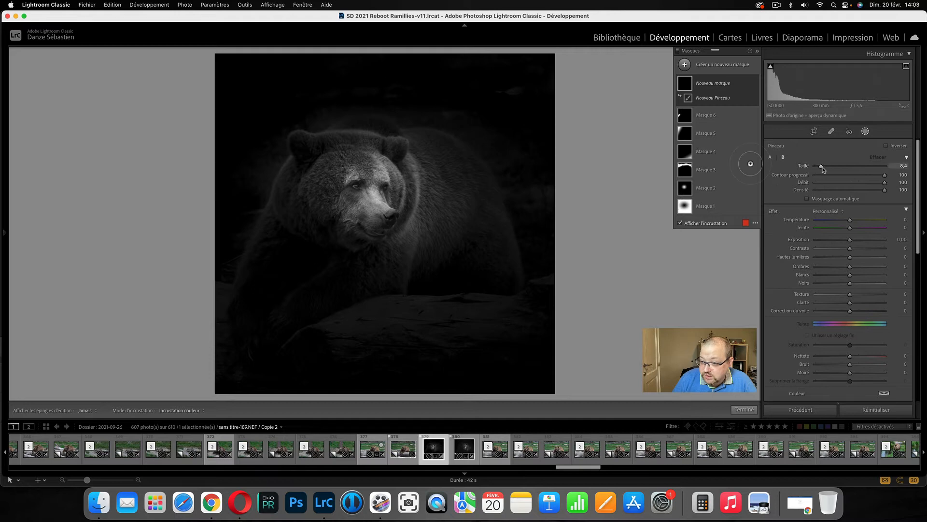
left_click_drag(822, 169, 821, 169)
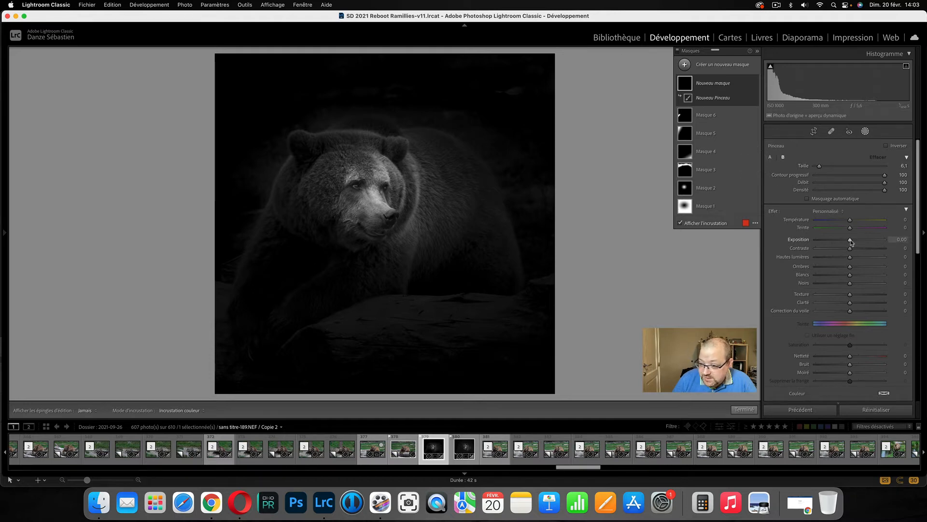
left_click_drag(850, 240, 841, 242)
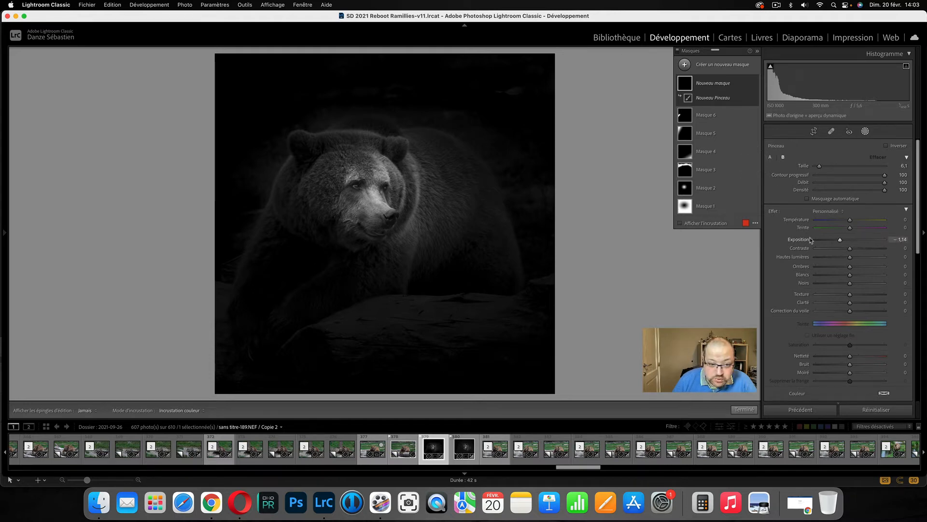
left_click(902, 240)
type("0")
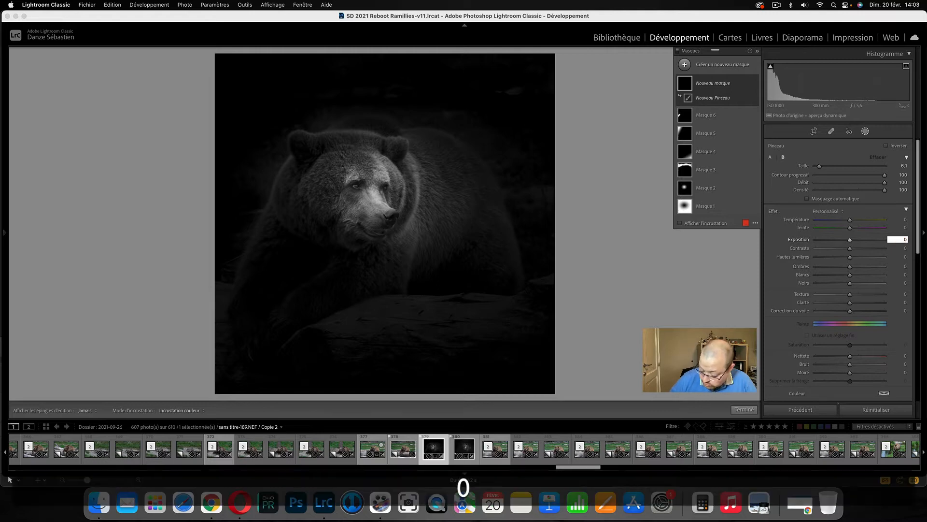
key("shift+Down")
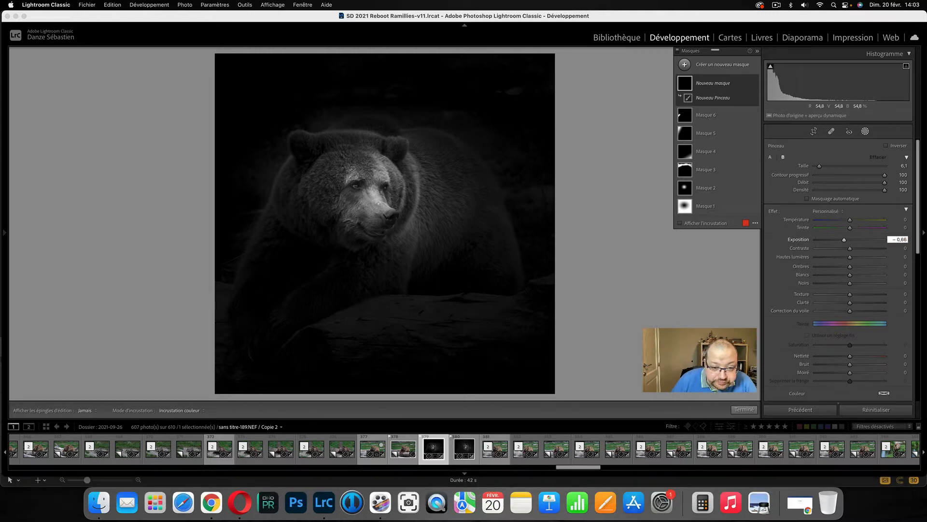
key("Return")
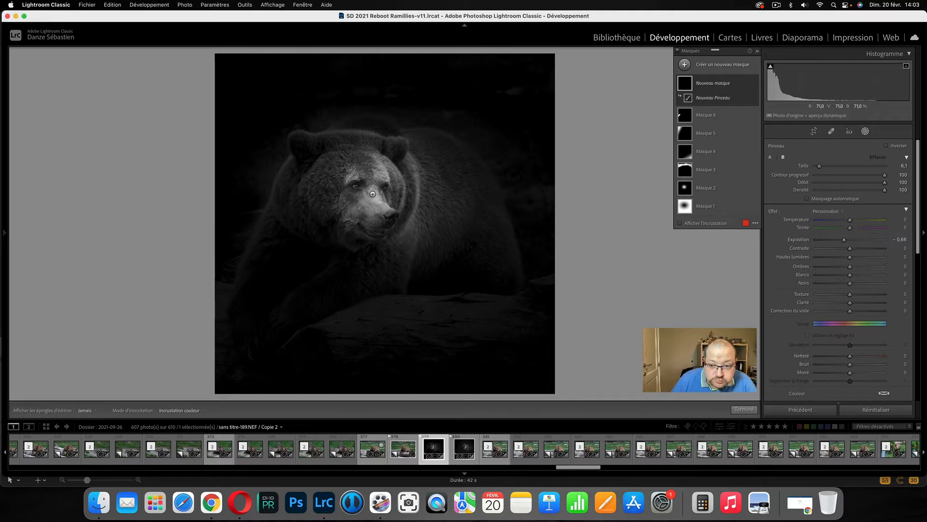
Paint the darkening brush mask from between the bear's eyes down the muzzle to the nose, checking it with the overlay
key("o")
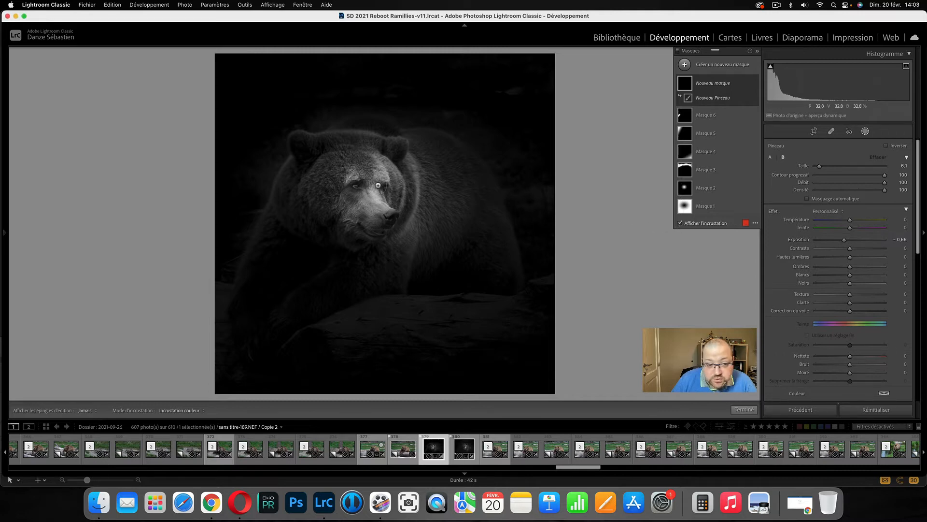
left_click_drag(359, 186, 391, 213)
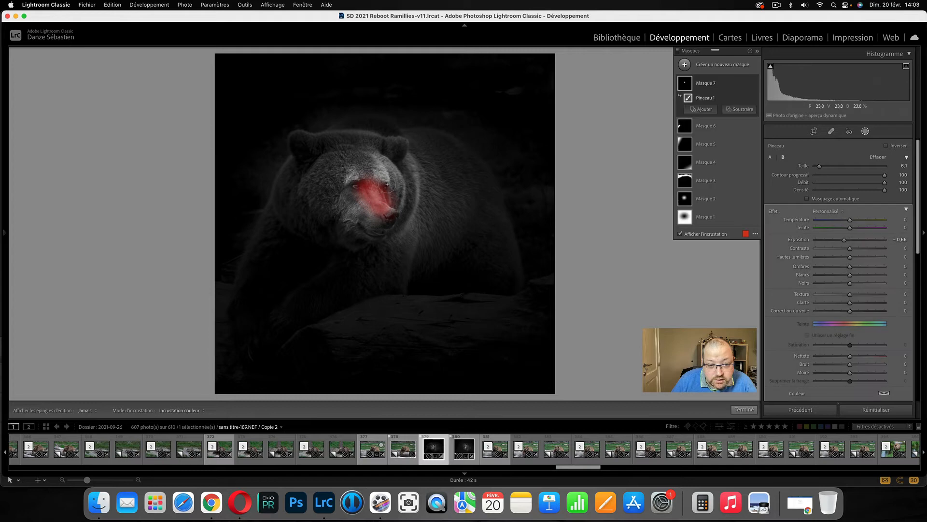
left_click(680, 235)
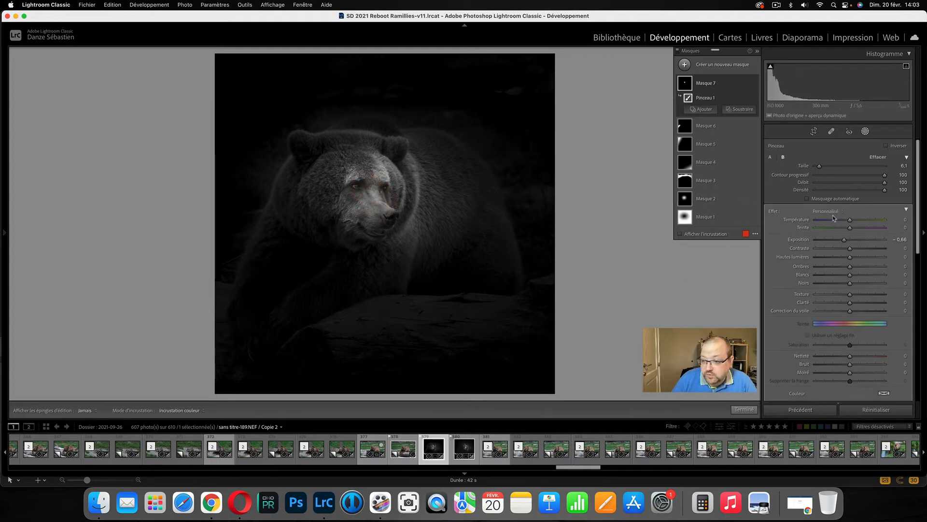
Add a brush mask with exposure 0.66 and paint it over the fur on the bear's cheek beside the muzzle
left_click(690, 65)
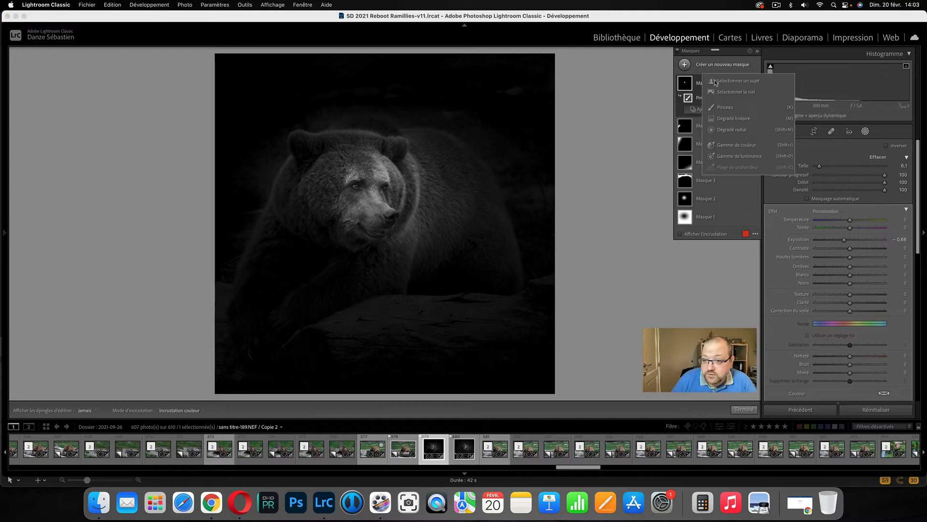
left_click(721, 108)
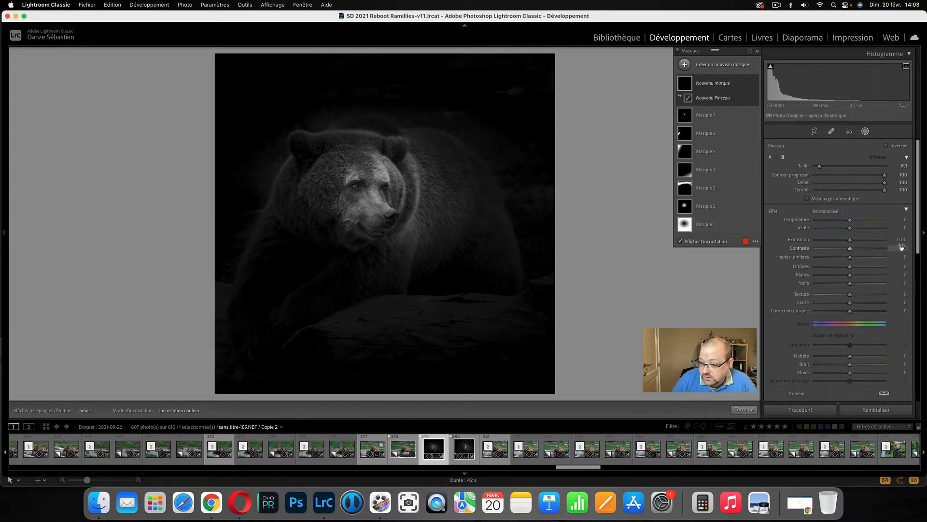
left_click(901, 240)
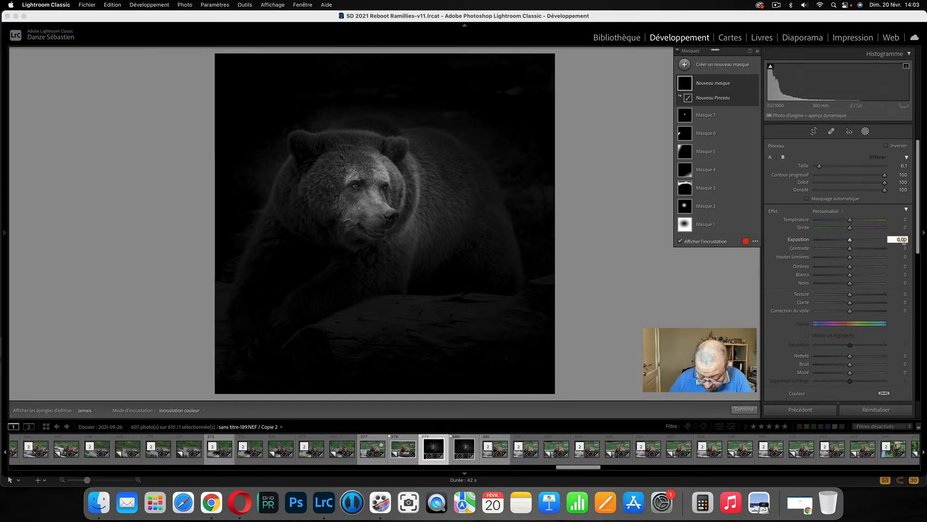
key("alt+shift")
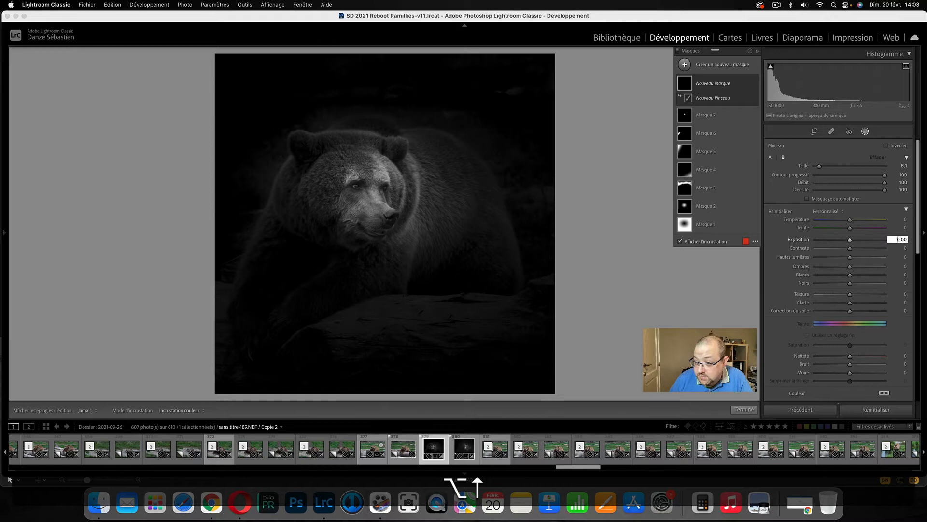
key("shift+Up")
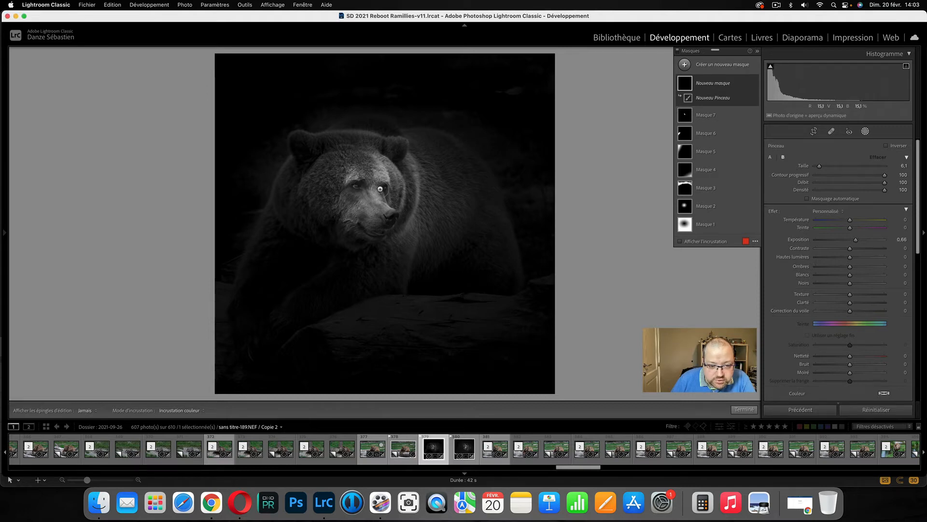
mouse_move(348, 222)
left_mouse_down()
mouse_move(385, 236)
mouse_move(348, 225)
mouse_move(385, 237)
mouse_move(331, 220)
mouse_move(378, 232)
mouse_move(348, 225)
mouse_move(375, 231)
mouse_move(362, 198)
mouse_move(379, 243)
mouse_move(365, 224)
mouse_move(387, 234)
mouse_move(359, 222)
left_mouse_up()
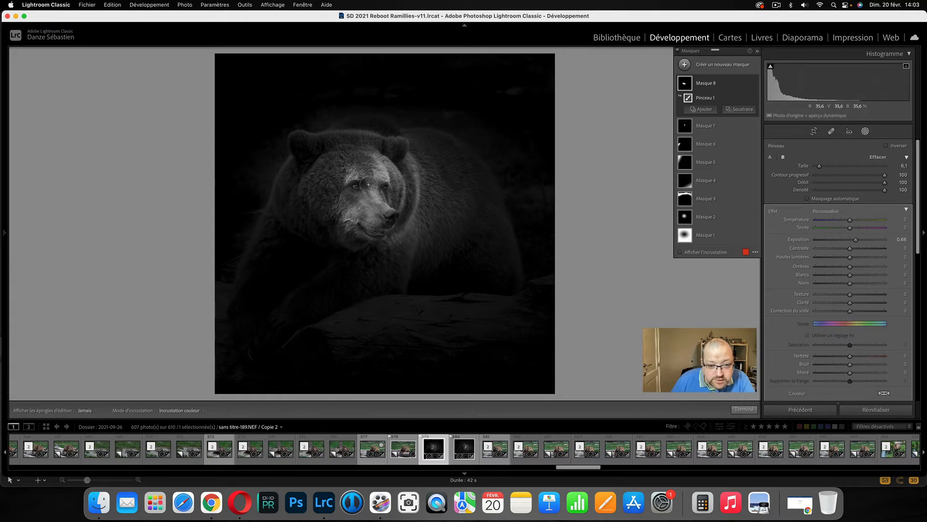
Add a brush mask over both of the bear's eyes and raise its exposure to 0.33
left_click(685, 64)
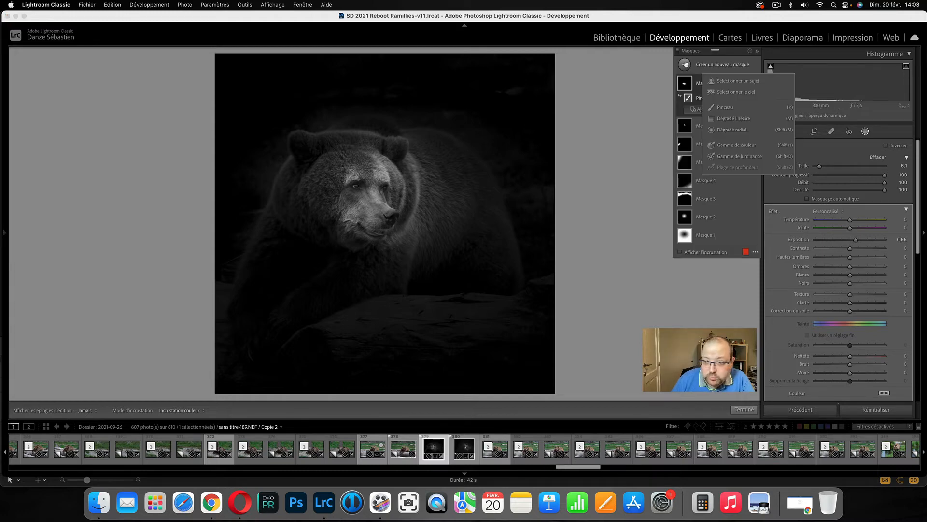
left_click(722, 110)
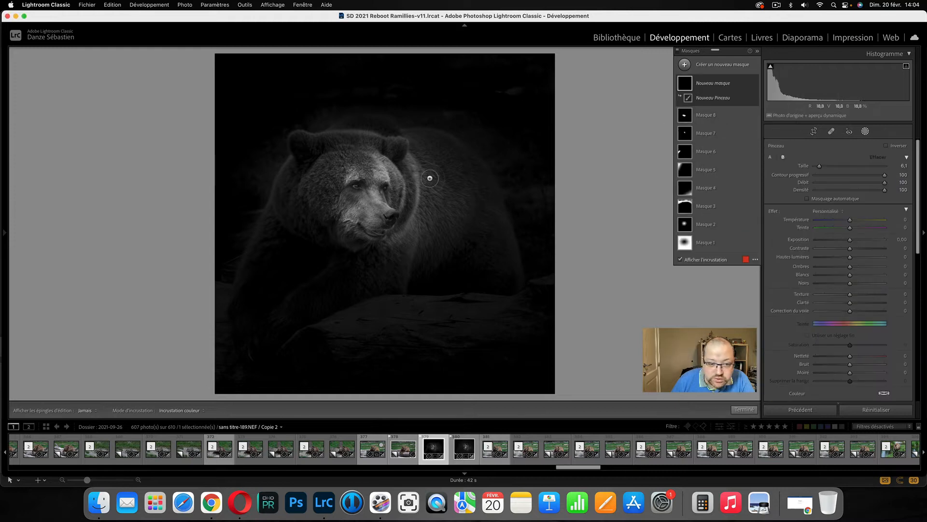
left_click_drag(352, 185, 393, 187)
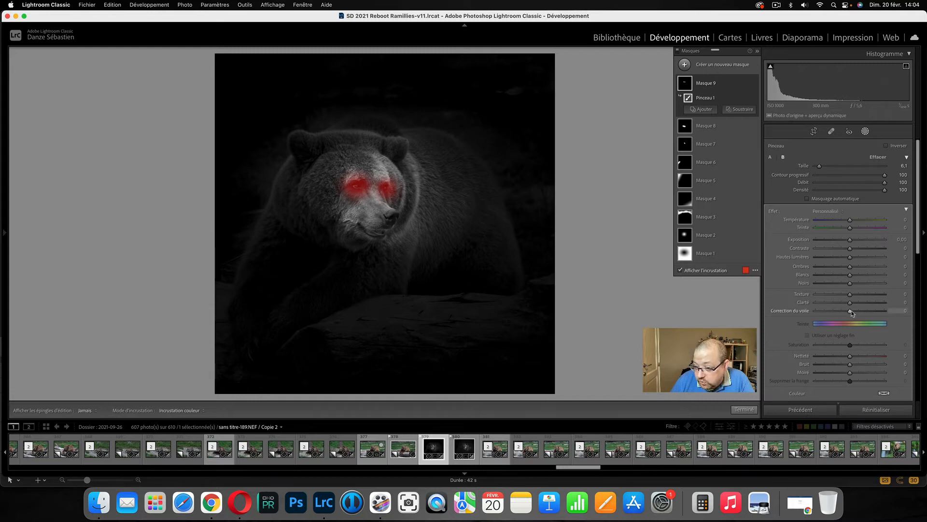
left_click(896, 239)
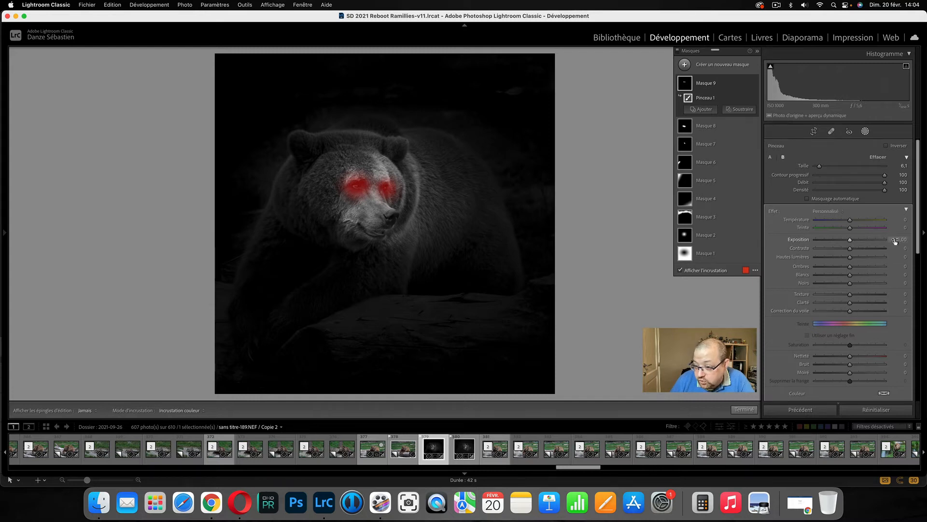
key("shift+Up")
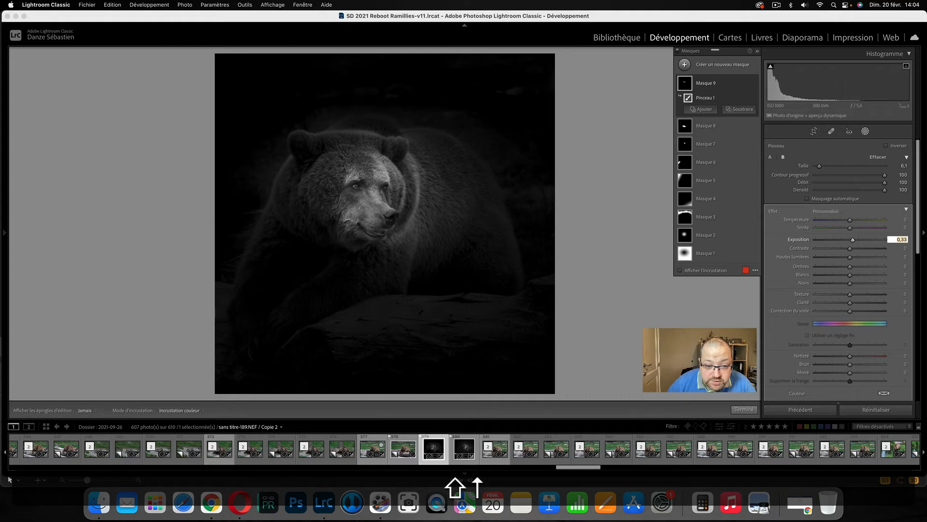
Set the eye mask's exposure to 0.66, highlights to 31, dehaze to 21, texture to 25 and sharpness to 7
key("shift+Up")
key("shift+Up")
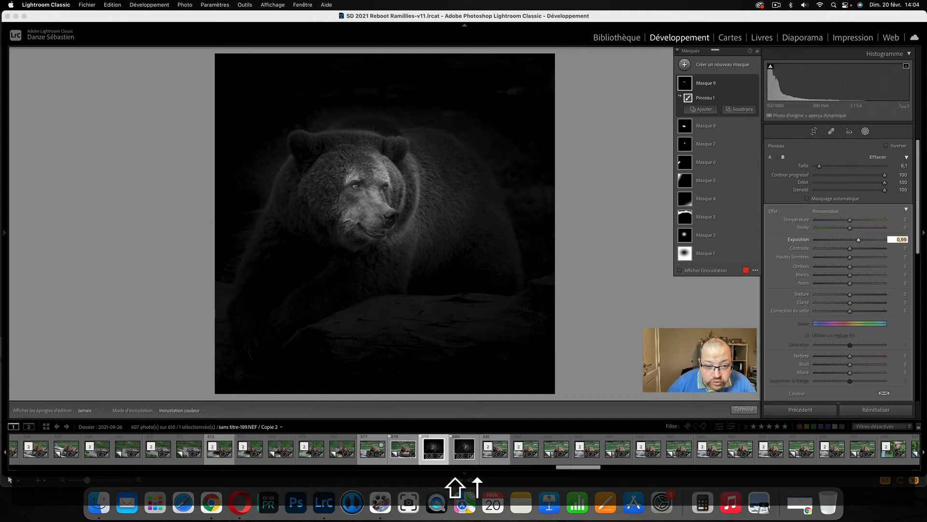
key("shift+Down")
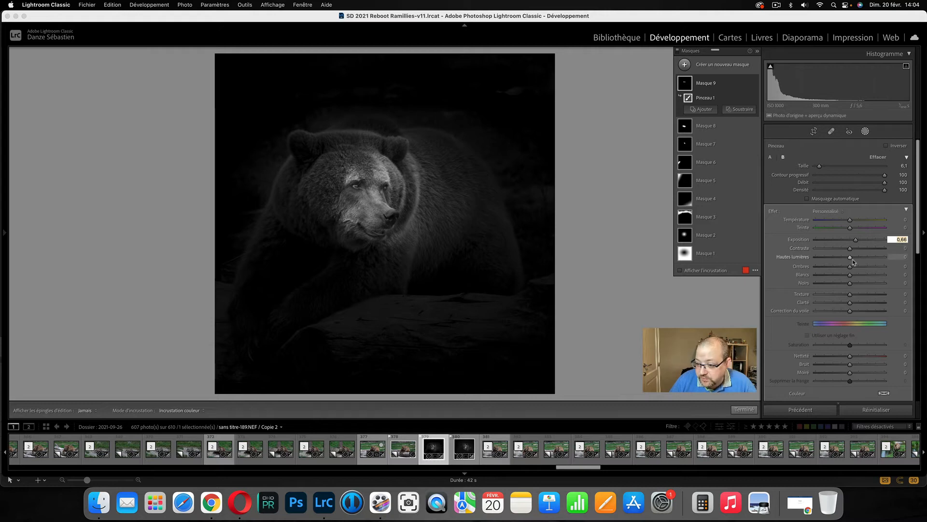
left_click_drag(851, 257, 863, 257)
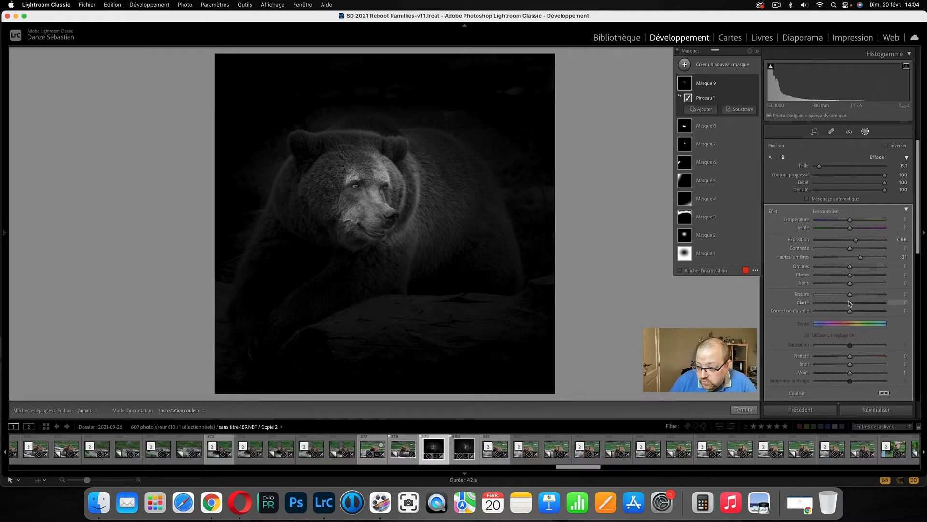
left_click_drag(850, 312, 857, 313)
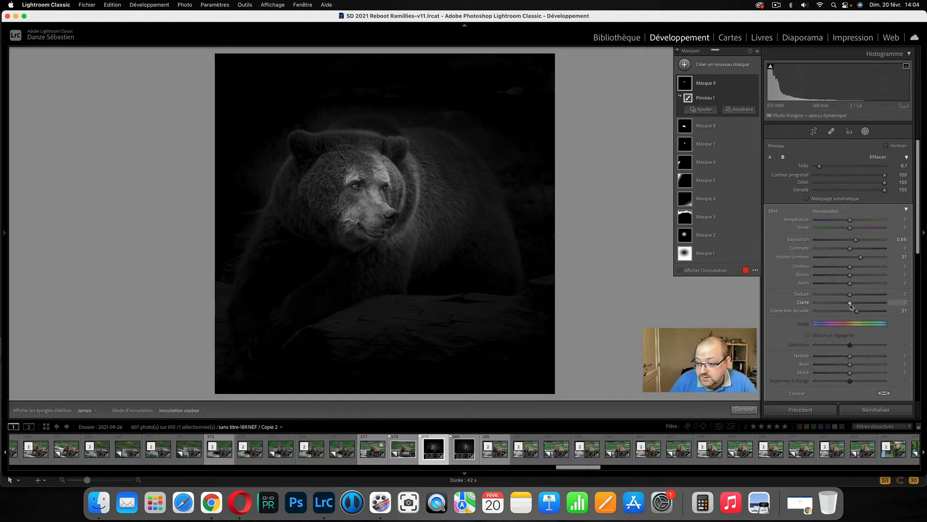
left_click_drag(850, 294, 859, 299)
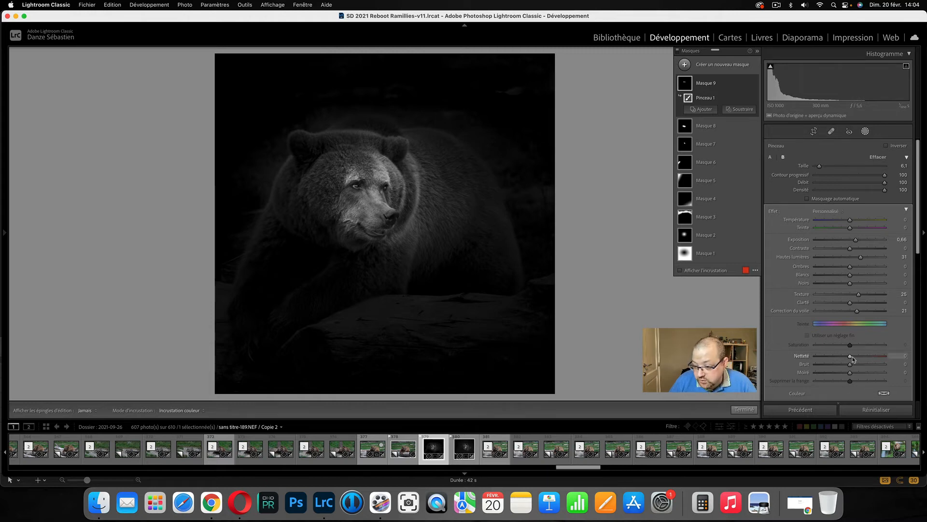
left_click_drag(852, 358, 854, 356)
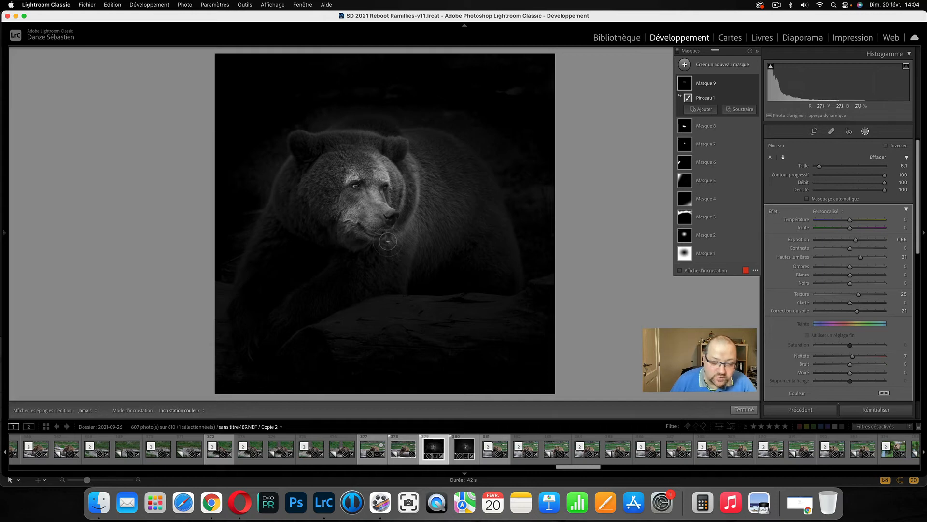
Add a brush mask along the bright fur collar from the bear's ear to below its chin, with exposure -0.33
left_click(686, 65)
left_click(718, 108)
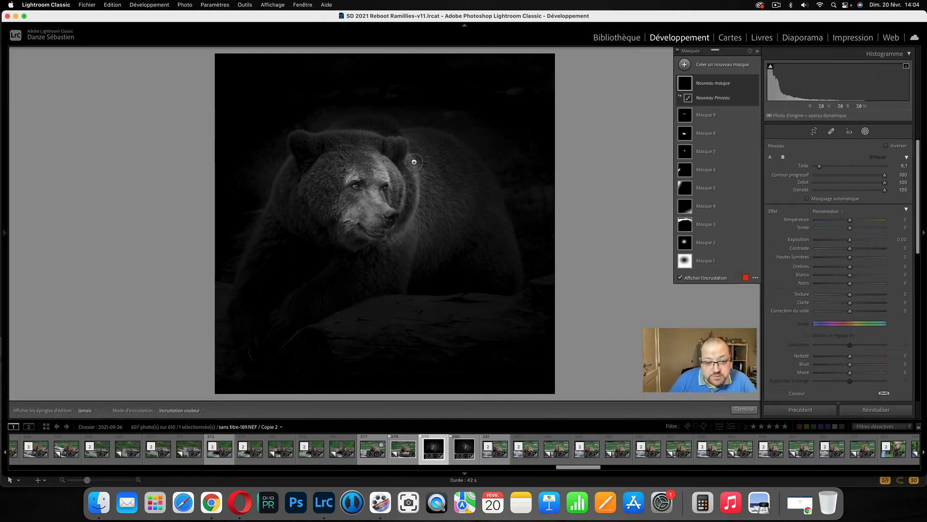
left_click(411, 159)
left_click_drag(413, 222, 390, 247)
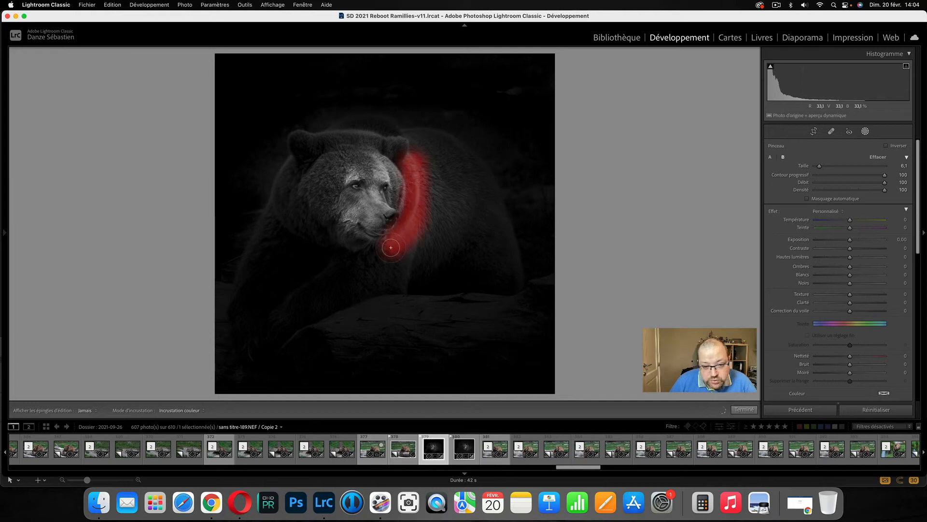
left_click_drag(415, 144, 380, 133)
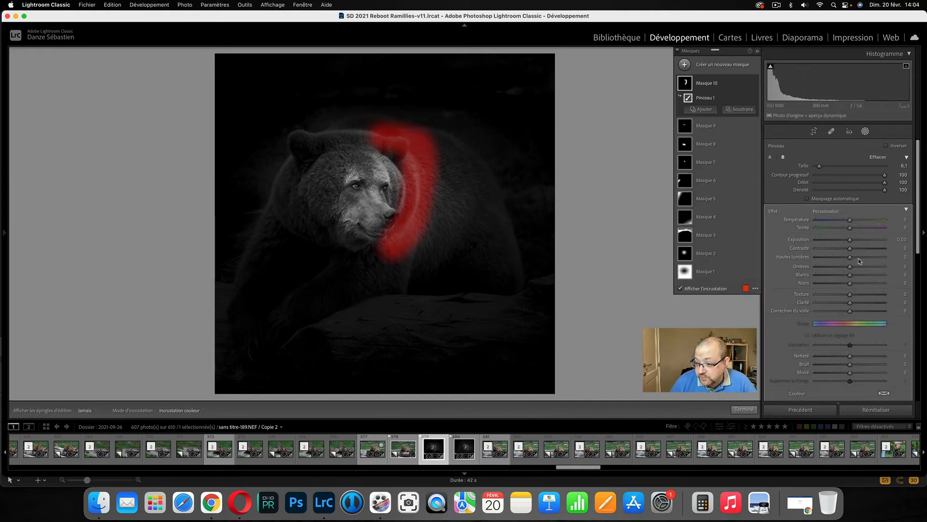
left_click(895, 240)
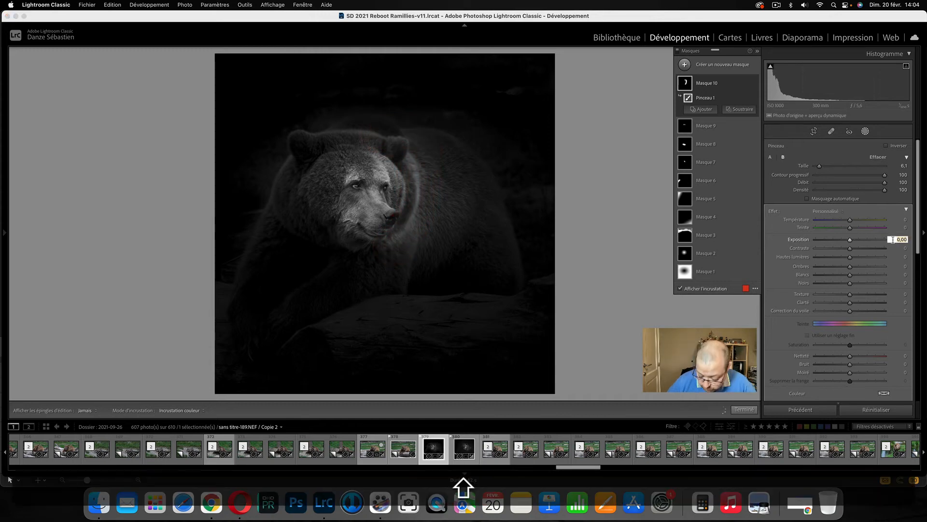
key("shift+Down")
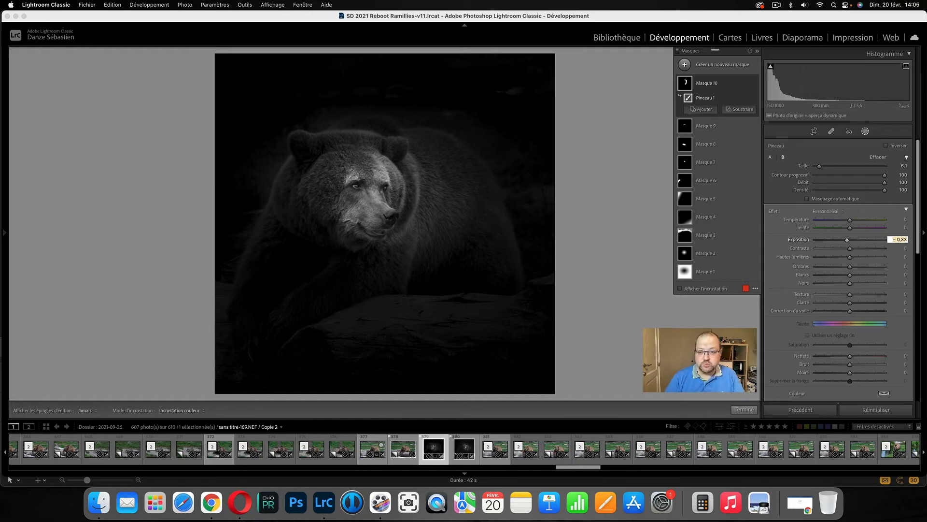
Rename the fur collar mask as "colier ours"
left_click(715, 86)
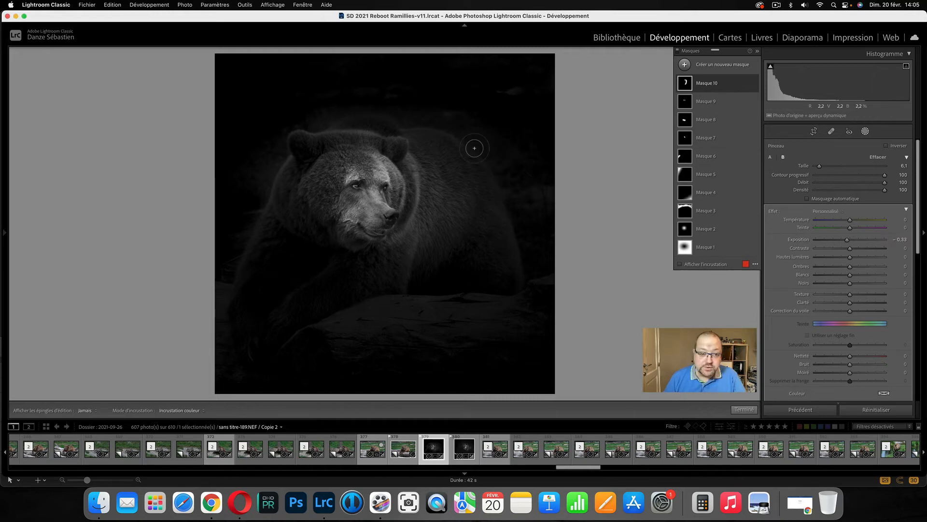
left_click(746, 84)
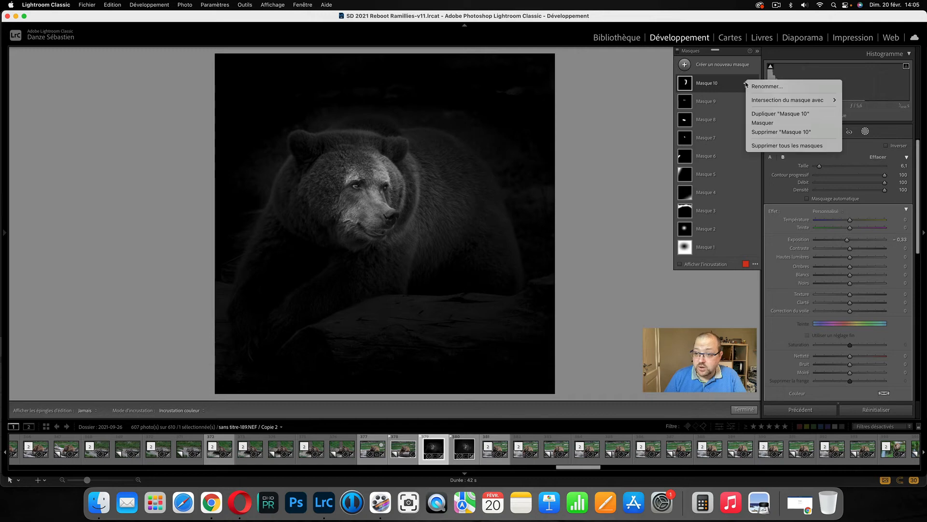
left_click(753, 87)
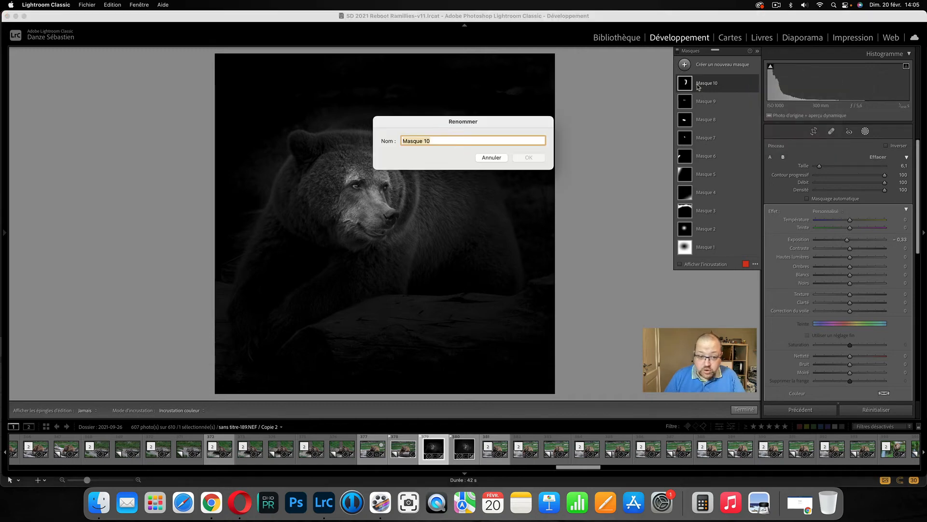
type("coue")
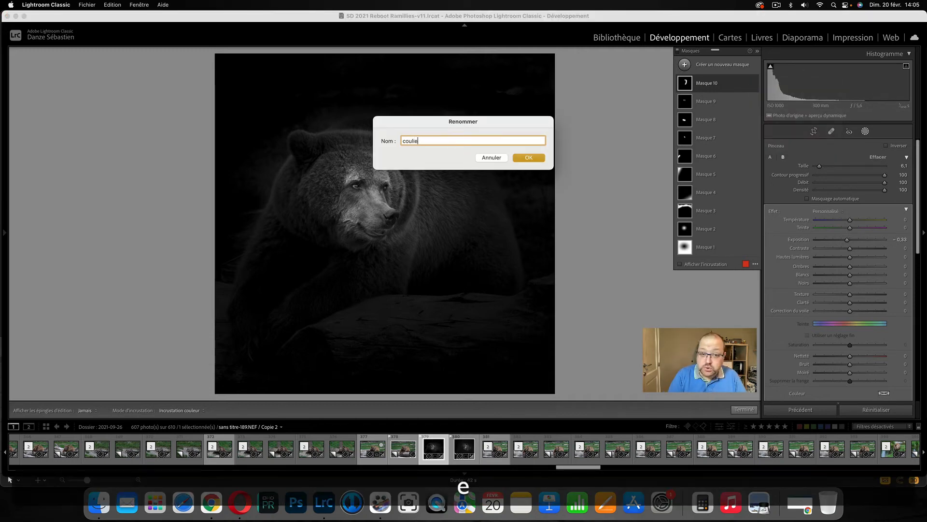
key("BackSpace")
key("BackSpace")
type("lier ours")
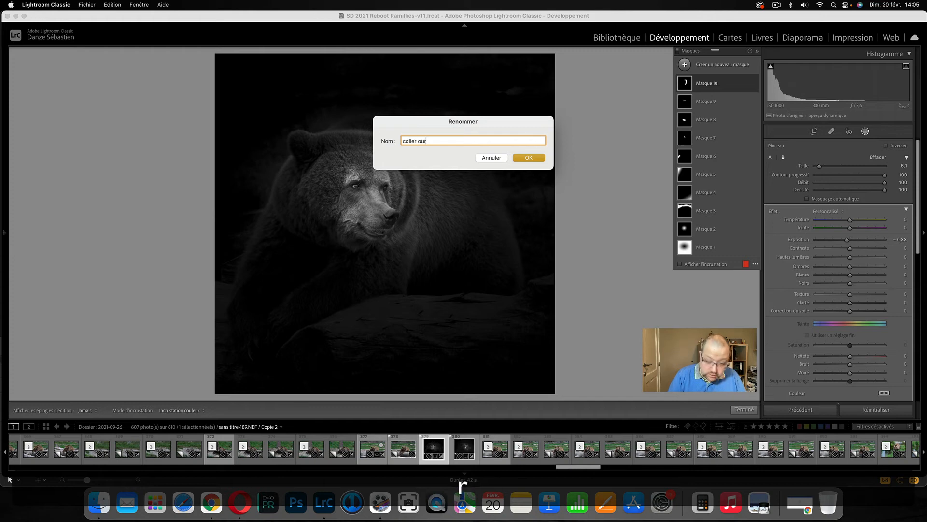
key("Return")
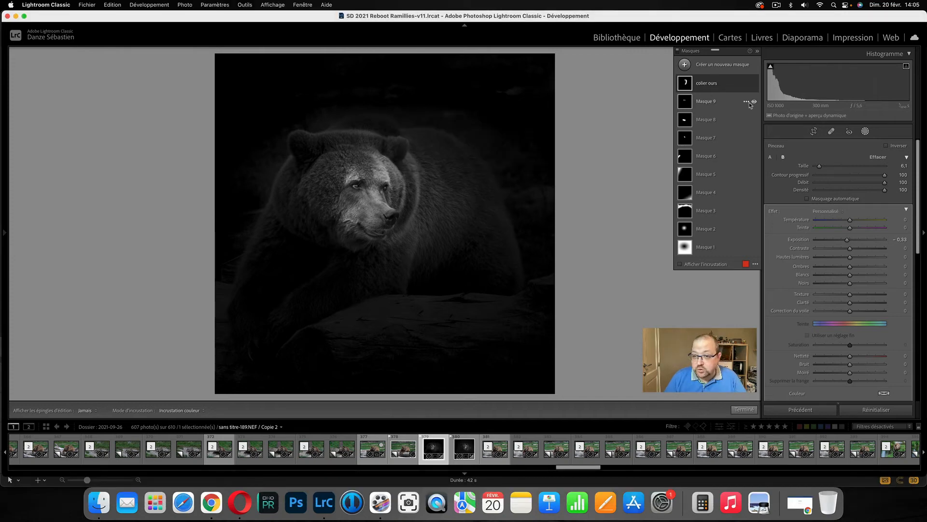
Rename the mask over the bear's eyes as "yeux"
left_click(747, 102)
left_click(755, 107)
type("yeux")
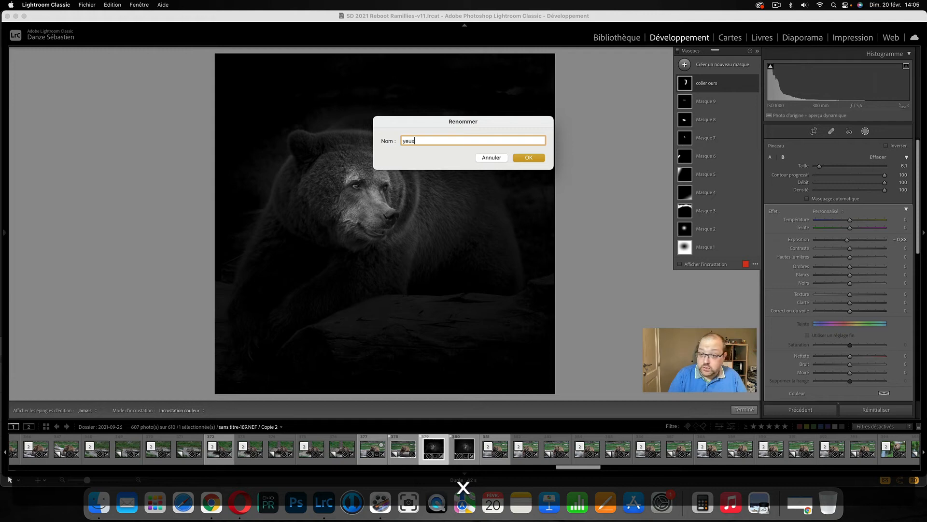
key("Return")
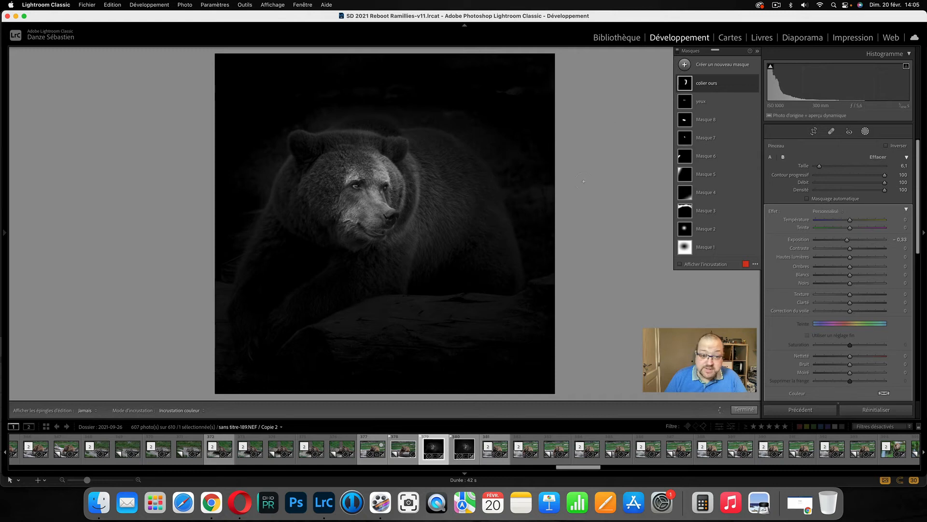
Check the area covered by the eye mask, reselect the collar mask and finish masking
left_click(690, 103)
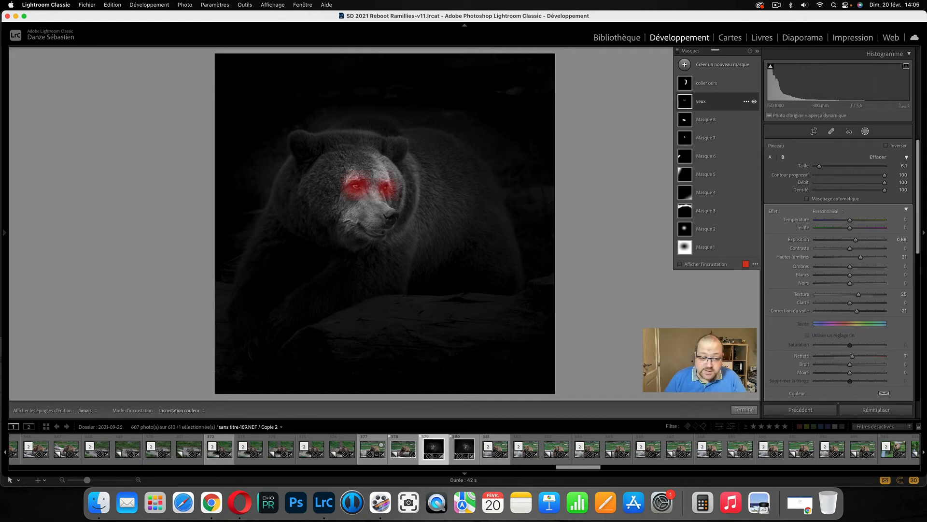
left_click(707, 85)
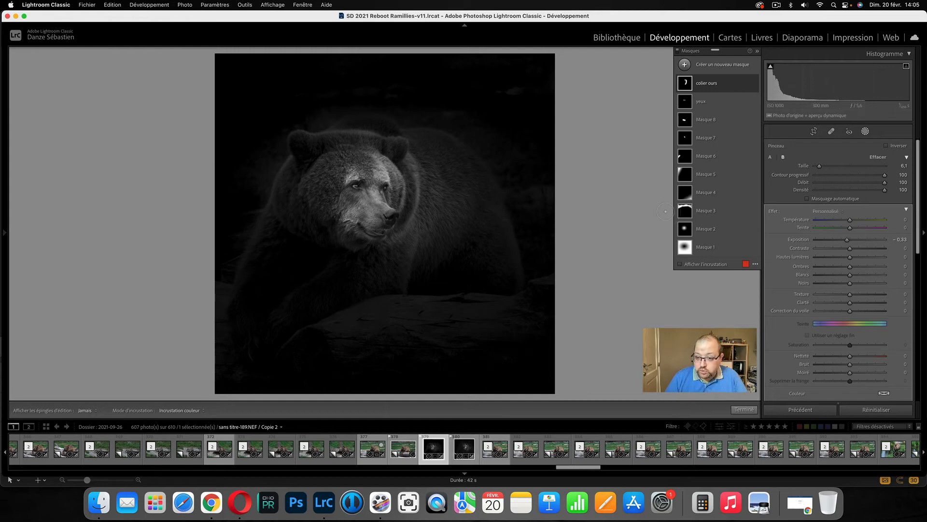
left_click(743, 409)
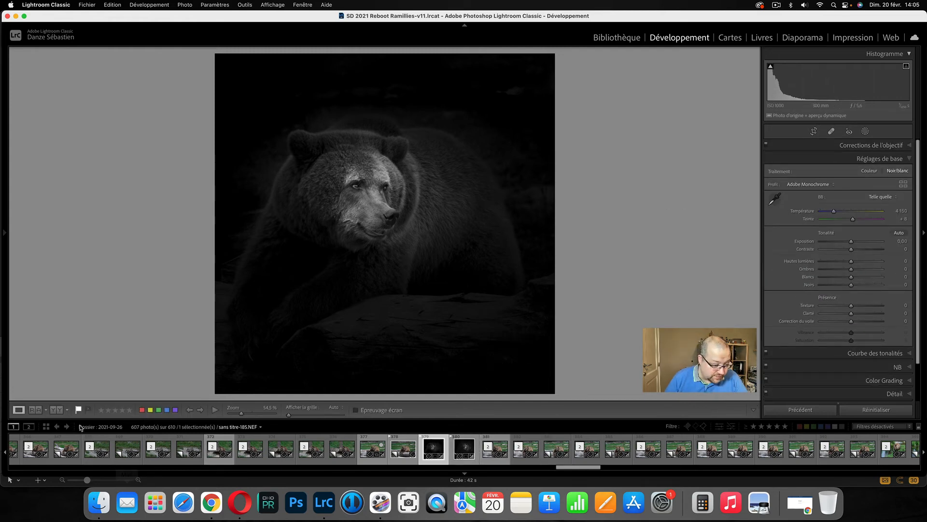
Show the photo in the side-by-side before/after view and set the global texture to +44 and clarity to +27
left_click(58, 410)
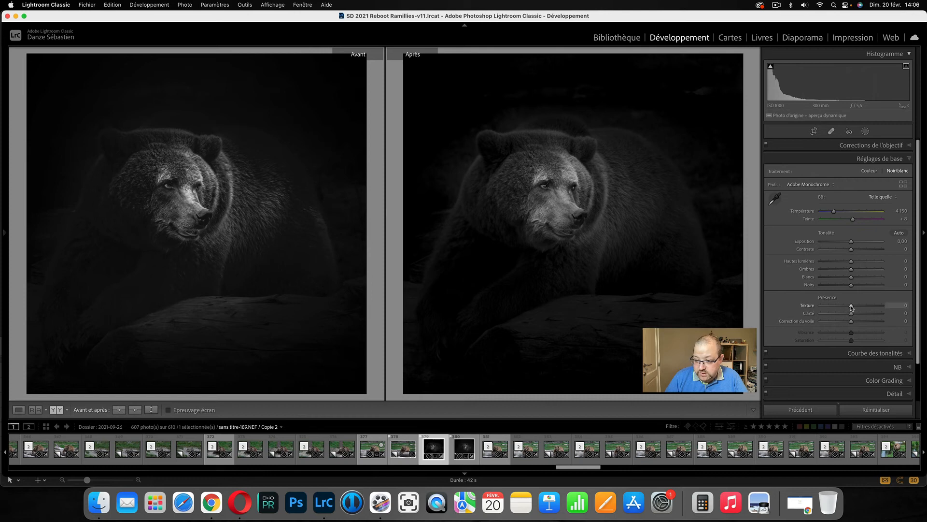
mouse_move(852, 307)
left_mouse_down()
mouse_move(874, 309)
mouse_move(865, 309)
left_mouse_up()
left_click_drag(851, 313, 860, 314)
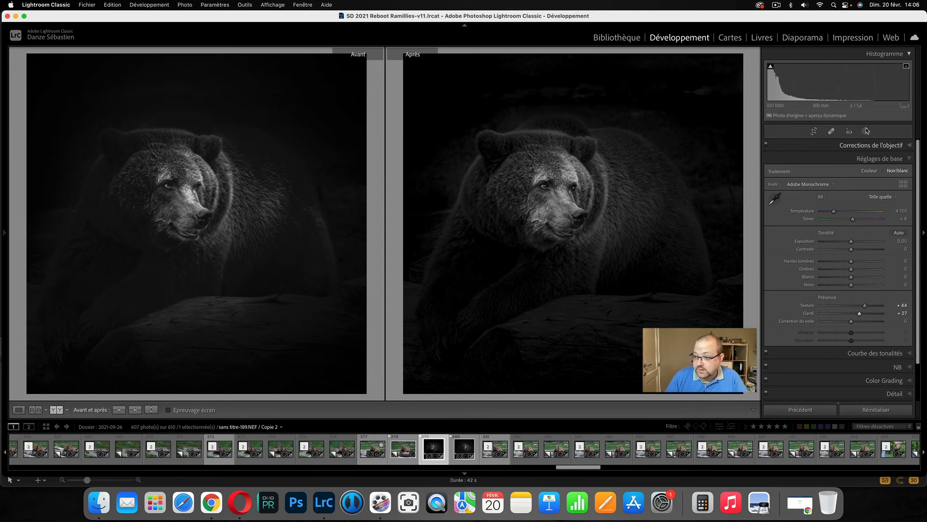
Create another brush mask with brush size 2.9 and exposure -0.66
left_click(865, 132)
left_click(684, 65)
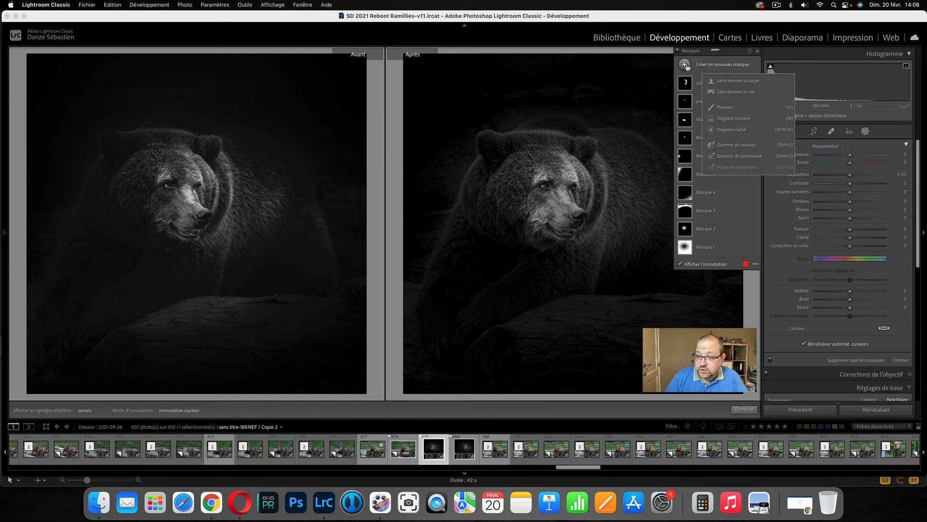
left_click(724, 107)
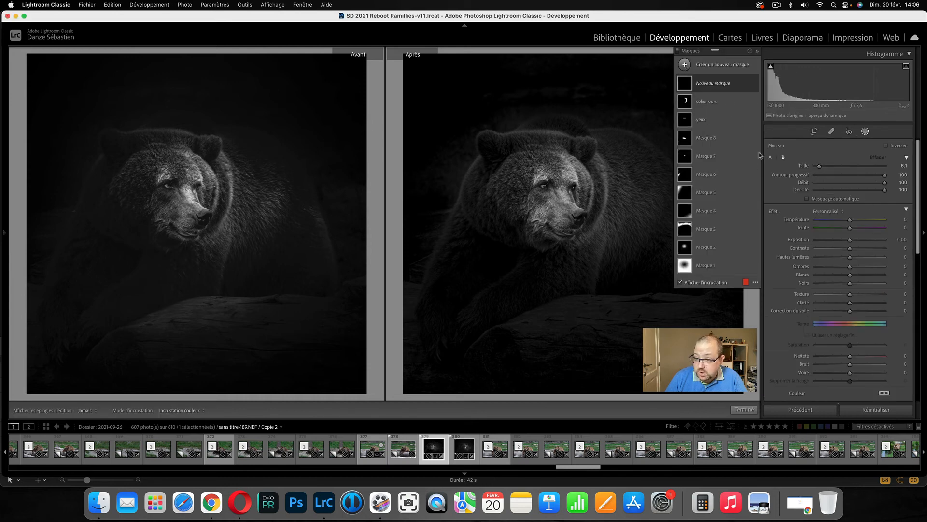
left_click_drag(822, 168, 819, 167)
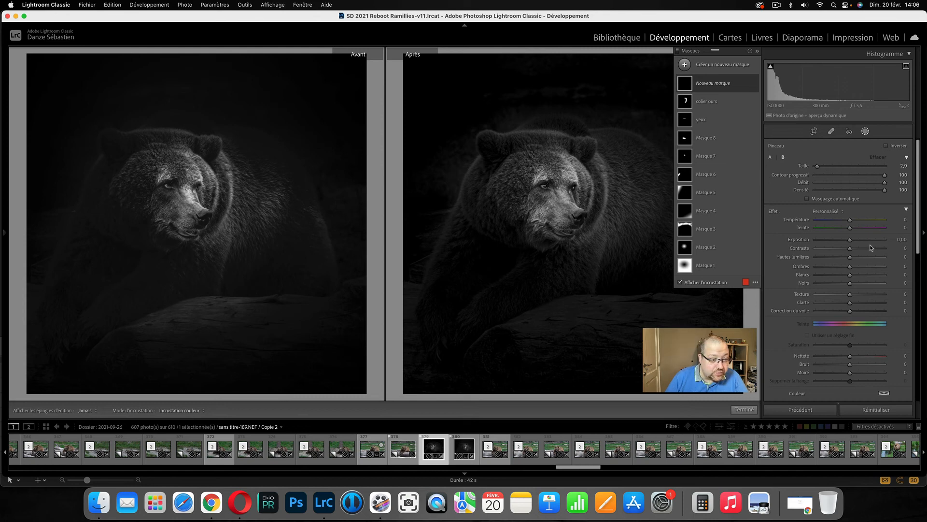
left_click(900, 239)
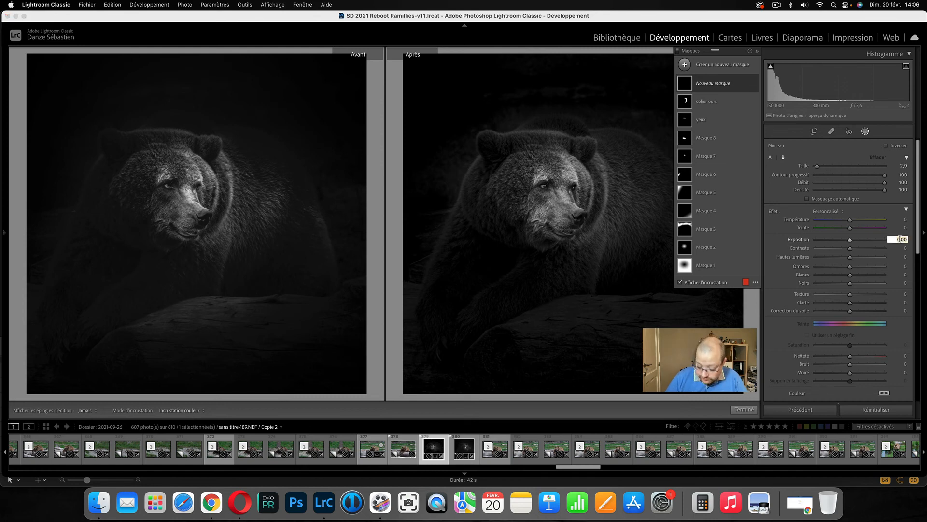
key("shift+Down")
key("shift+Down")
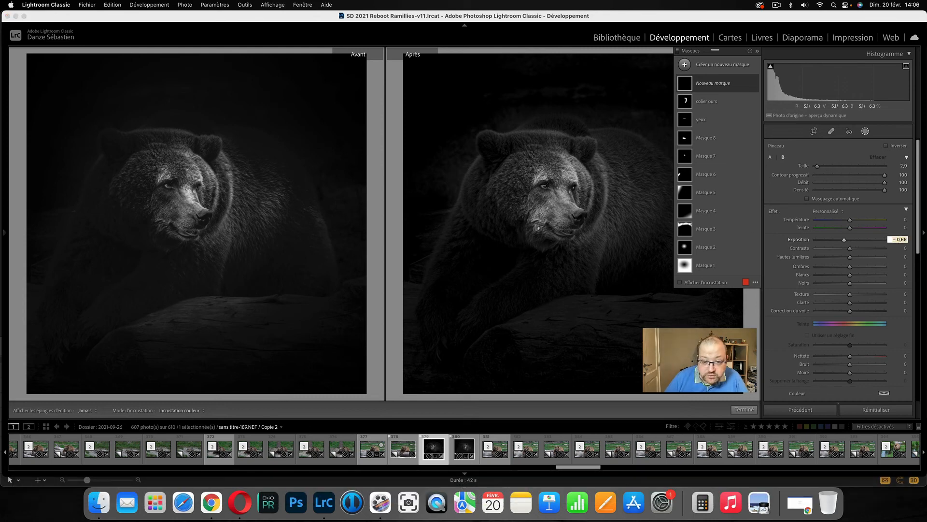
key("Return")
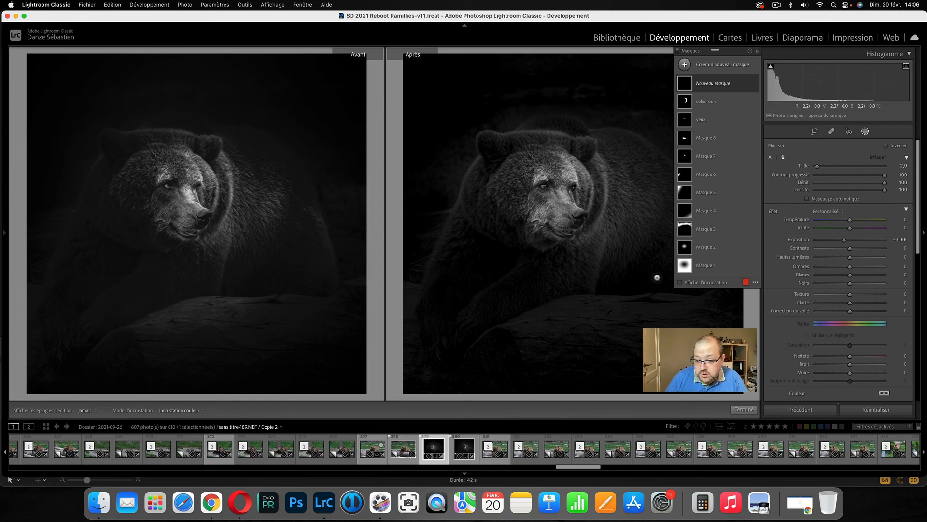
Paint the darkening mask over the fur beside and below the bear's near eye, and hide the mask overlay
key("shift+w")
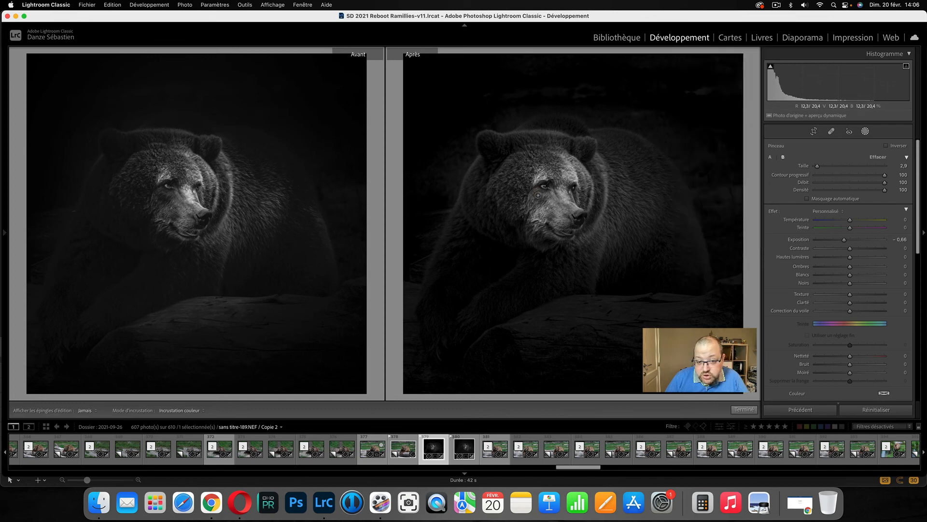
mouse_move(546, 196)
left_mouse_down()
mouse_move(531, 190)
mouse_move(531, 203)
mouse_move(524, 185)
left_mouse_up()
key("shift+w")
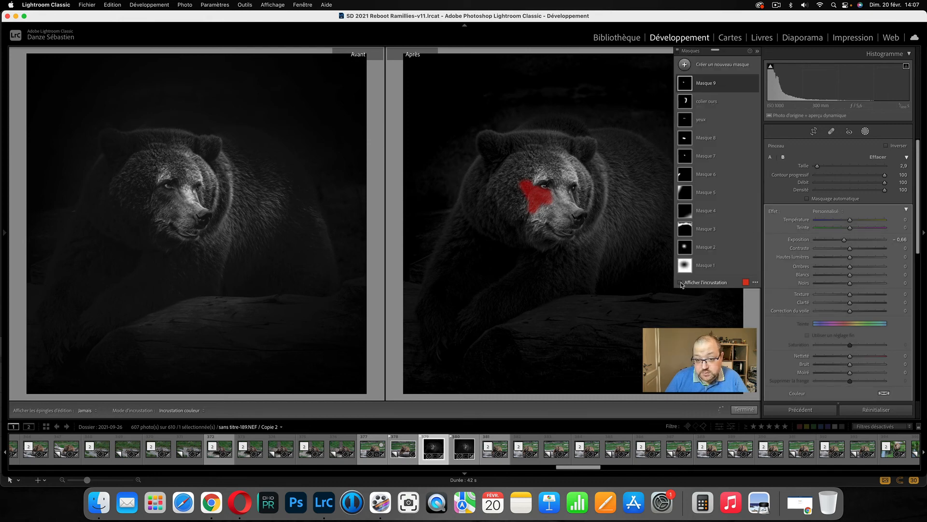
left_click(681, 283)
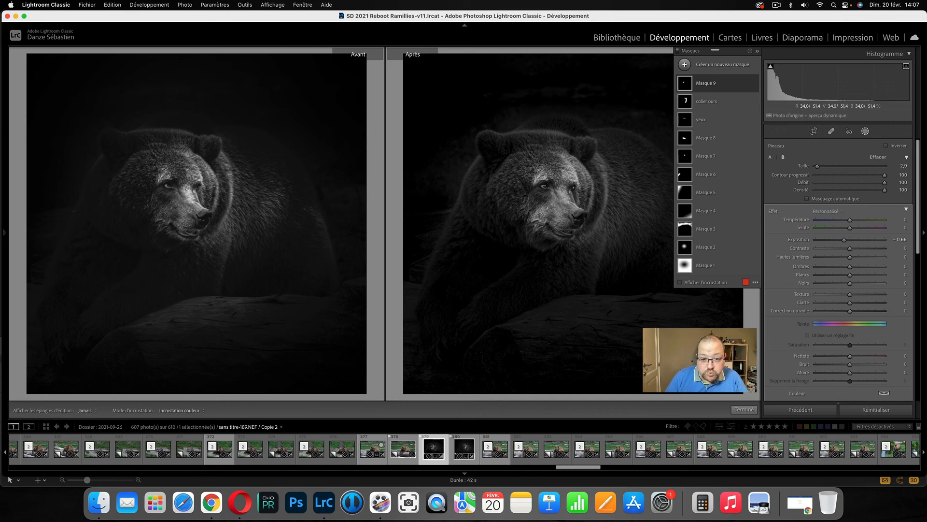
Add a brush mask from the bear's forehead down the far side of its face and set its exposure to -0.33
left_click(685, 64)
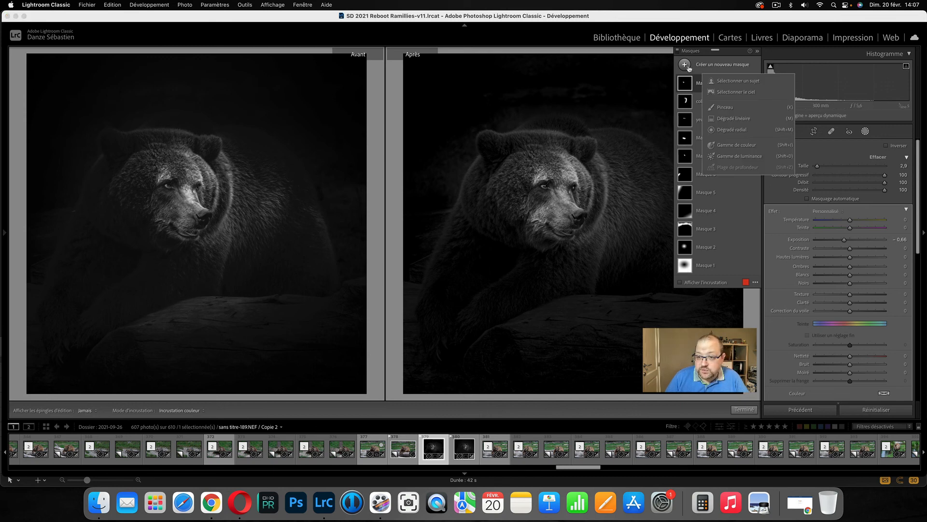
left_click(719, 108)
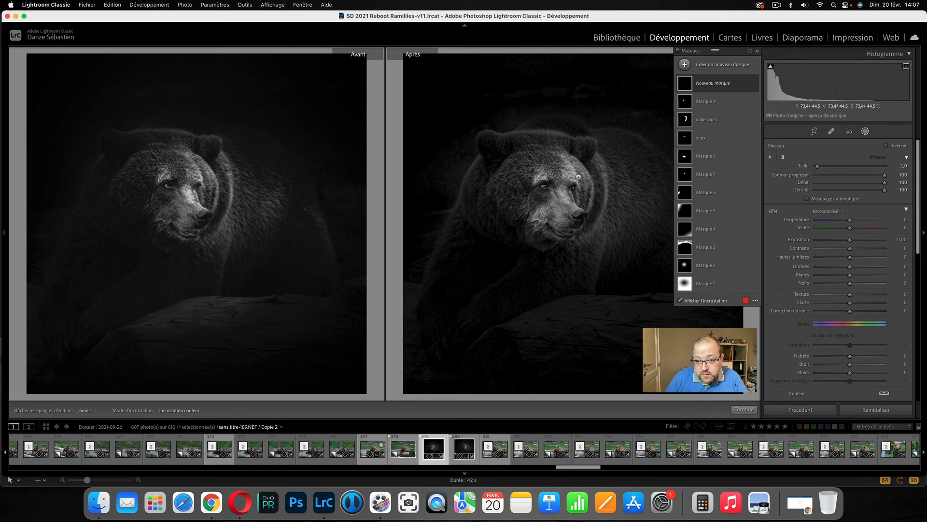
mouse_move(577, 177)
left_mouse_down()
mouse_move(562, 159)
mouse_move(583, 185)
mouse_move(555, 157)
mouse_move(573, 160)
mouse_move(584, 184)
mouse_move(562, 155)
mouse_move(583, 187)
left_mouse_up()
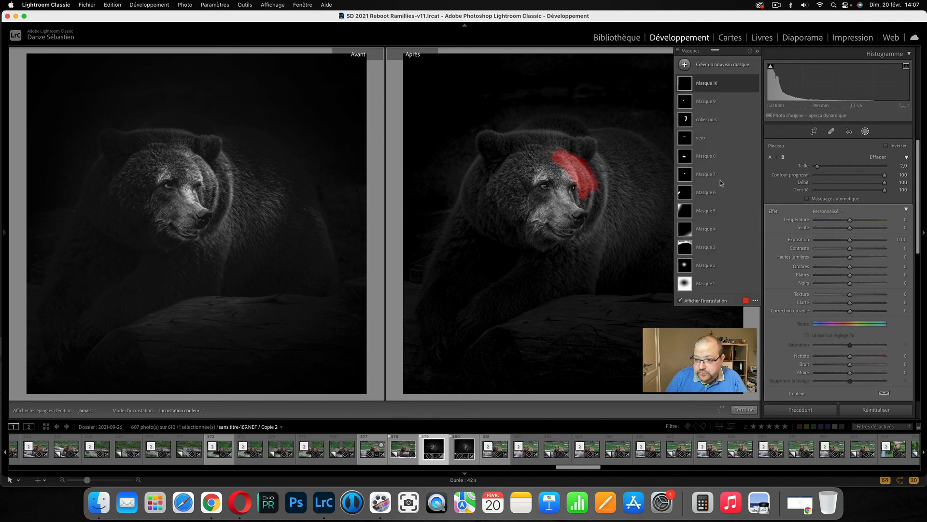
left_click(901, 239)
key("shift+Down")
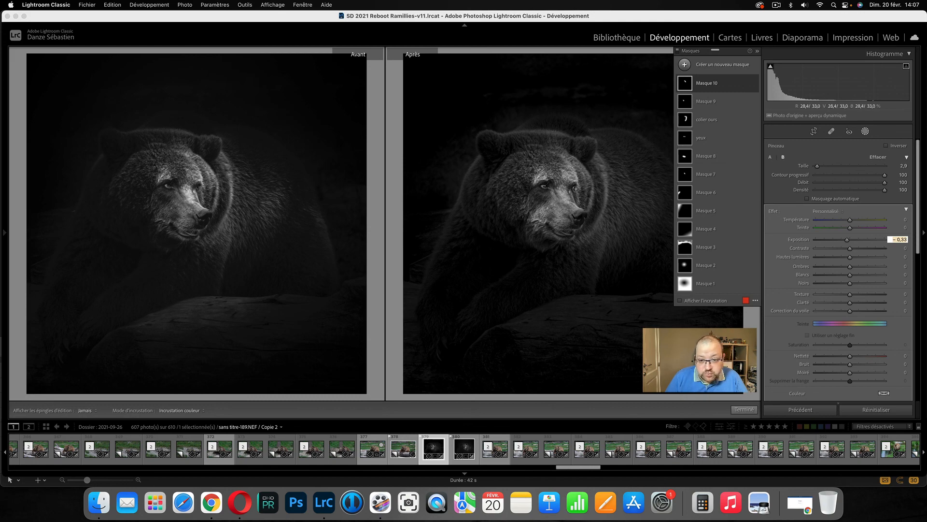
key("Return")
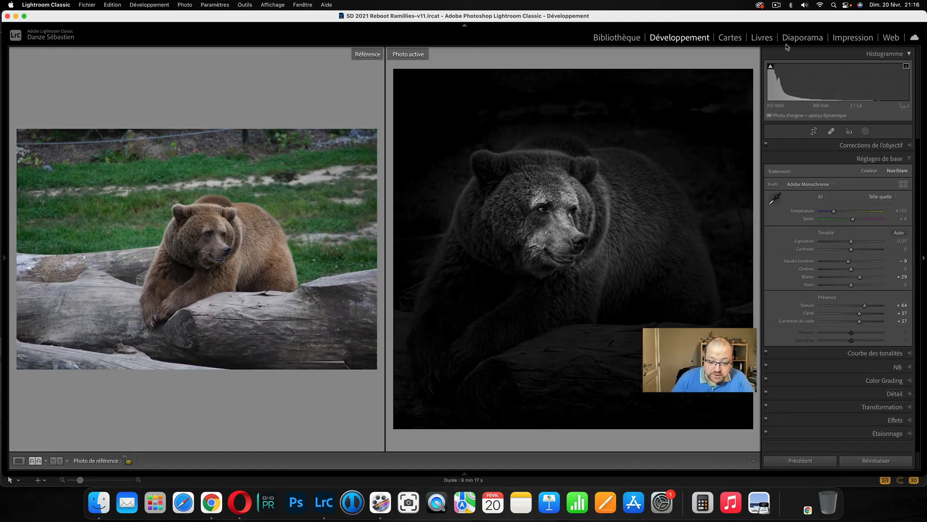